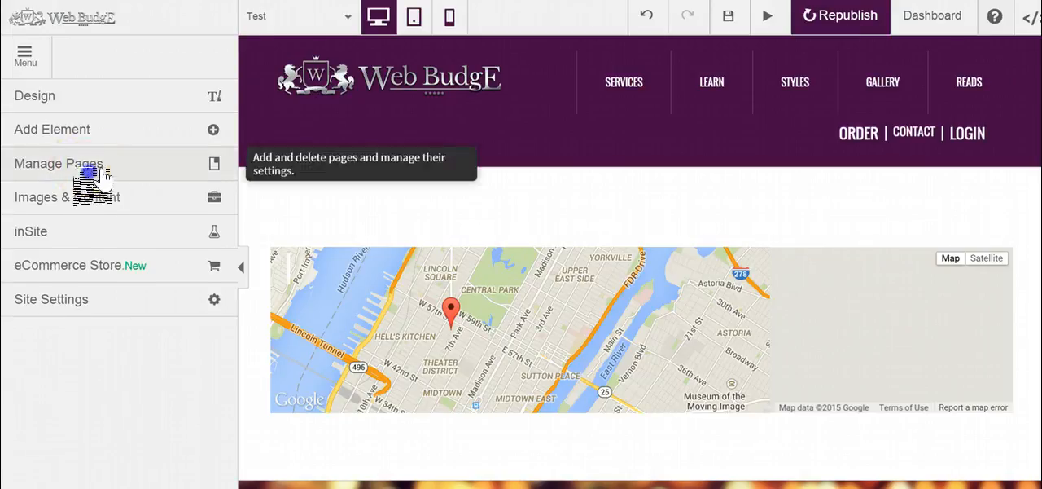
Step: Examine the List template among the new page types, and leave without adding a page
{"action": "left_click", "coordinate": [122, 167]}
{"action": "left_click", "coordinate": [121, 100]}
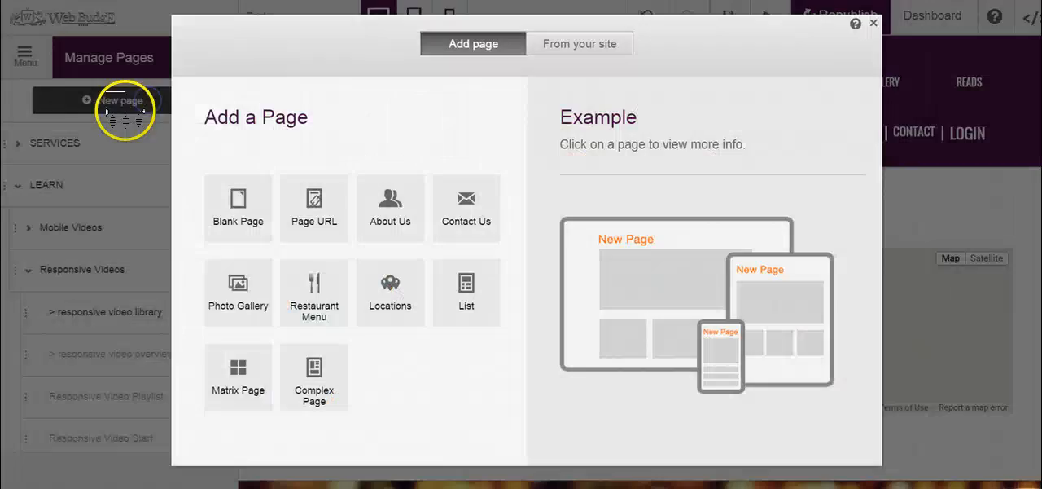
{"action": "left_click", "coordinate": [395, 291]}
{"action": "left_click", "coordinate": [488, 310]}
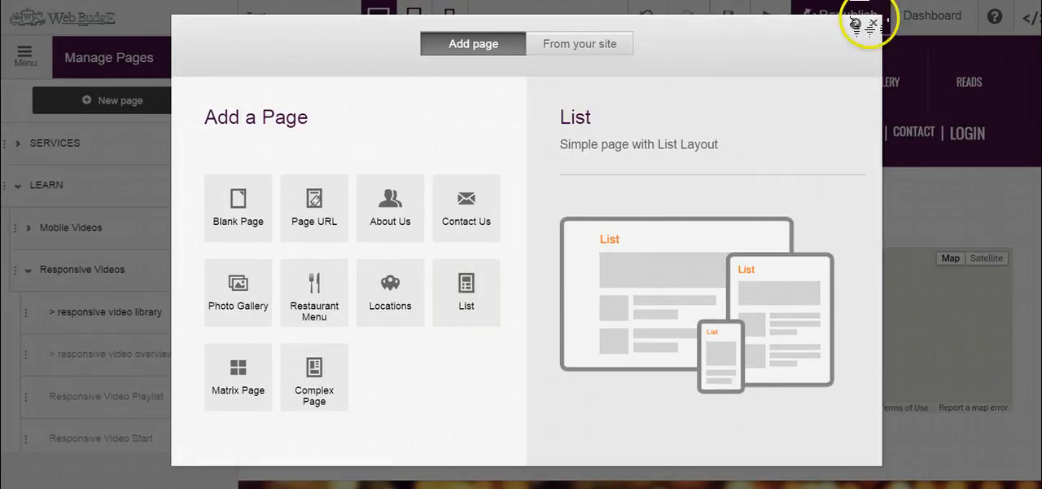
{"action": "left_click", "coordinate": [859, 19]}
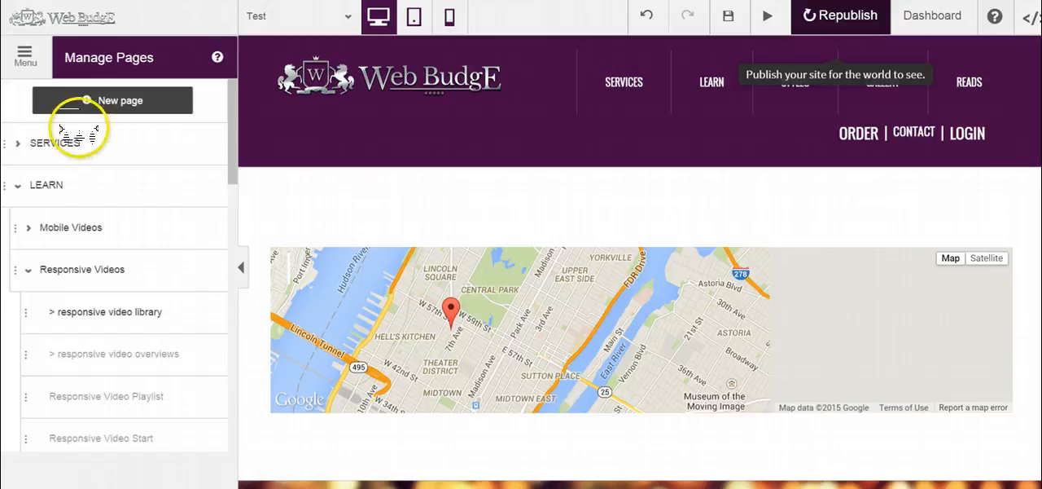
Step: Add a List element to the page's content area at the map's position and close its settings
{"action": "left_click", "coordinate": [24, 54]}
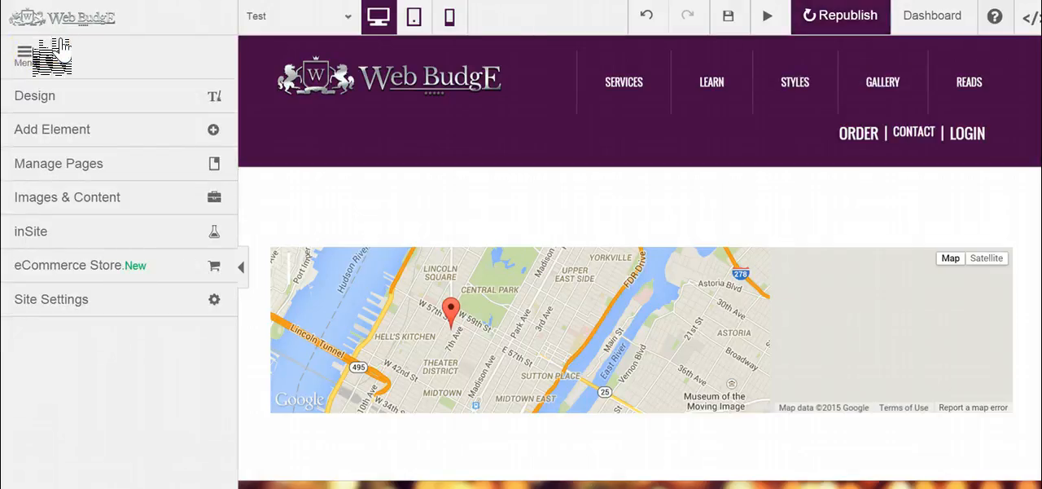
{"action": "left_click", "coordinate": [73, 129]}
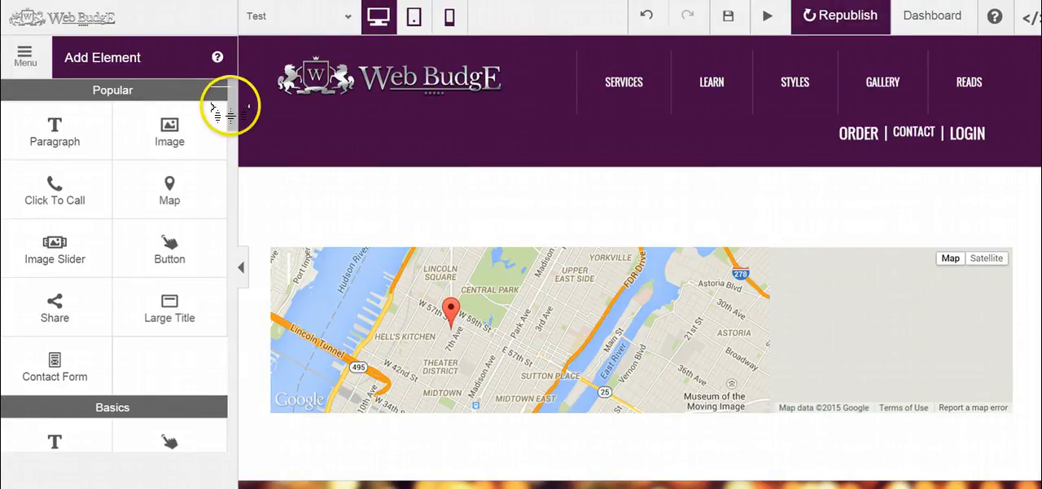
{"action": "scroll", "coordinate": [232, 122], "scroll_direction": "down", "scroll_amount": 5}
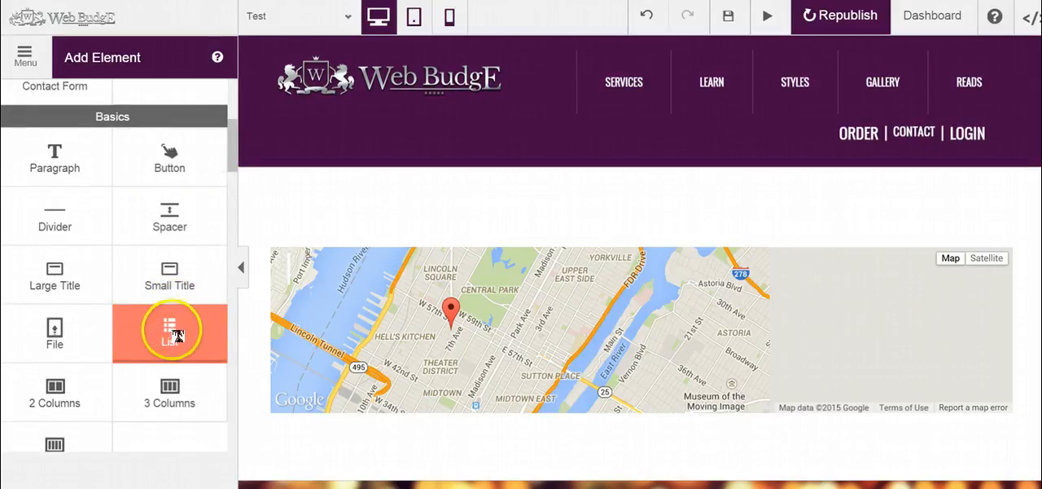
{"action": "left_click_drag", "start_coordinate": [181, 366], "coordinate": [426, 281]}
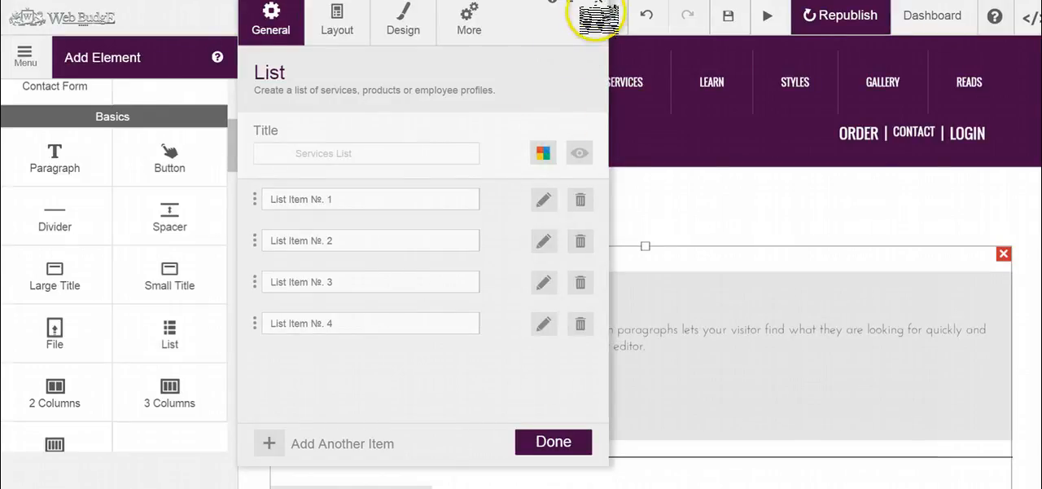
{"action": "left_click", "coordinate": [601, 4]}
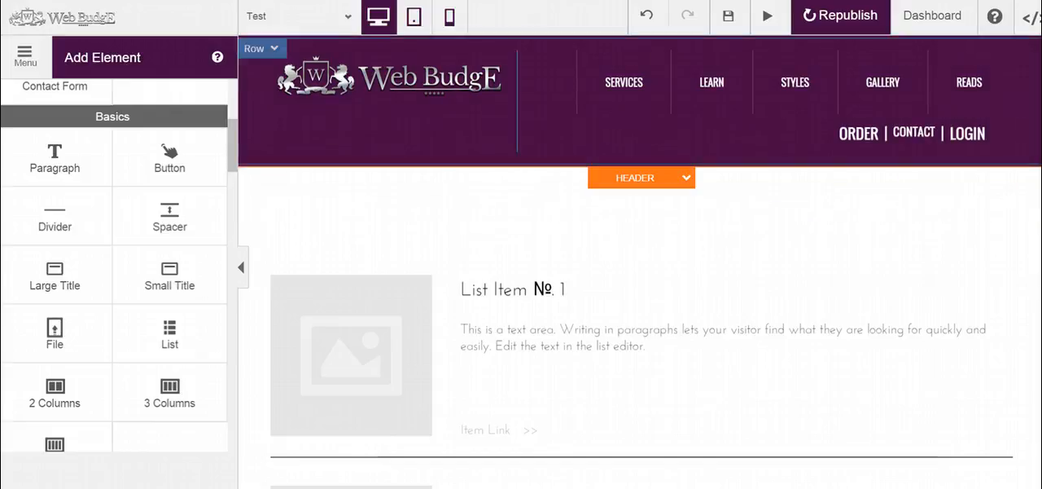
Step: Look through the items of the inserted list and open the list's settings for editing
{"action": "scroll", "coordinate": [1018, 142], "scroll_direction": "down", "scroll_amount": 2}
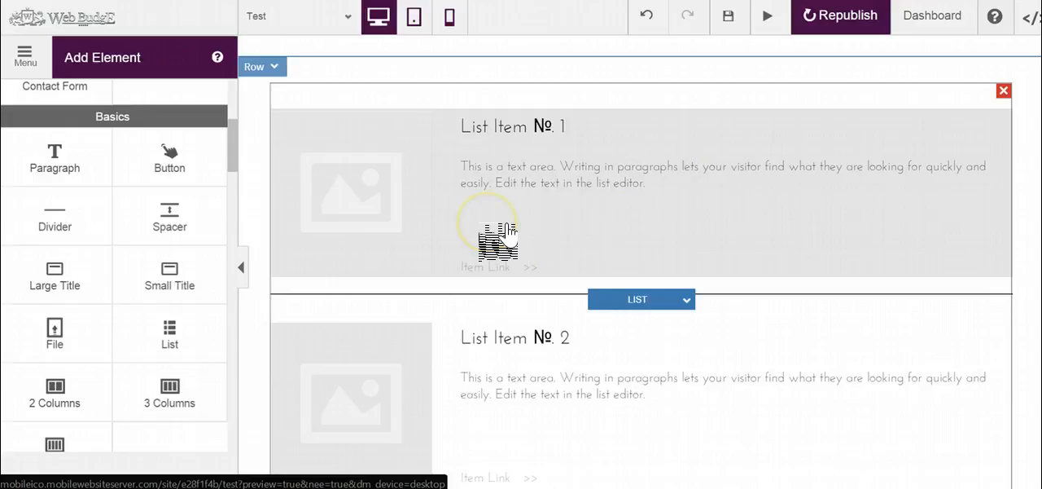
{"action": "scroll", "coordinate": [914, 268], "scroll_direction": "down", "scroll_amount": 7}
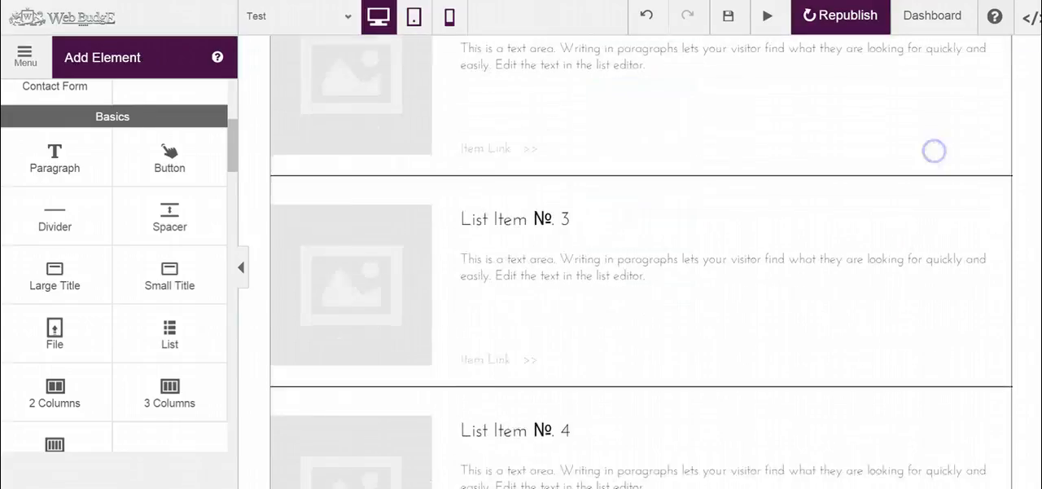
{"action": "scroll", "coordinate": [863, 261], "scroll_direction": "down", "scroll_amount": 2}
{"action": "scroll", "coordinate": [833, 291], "scroll_direction": "up", "scroll_amount": 10}
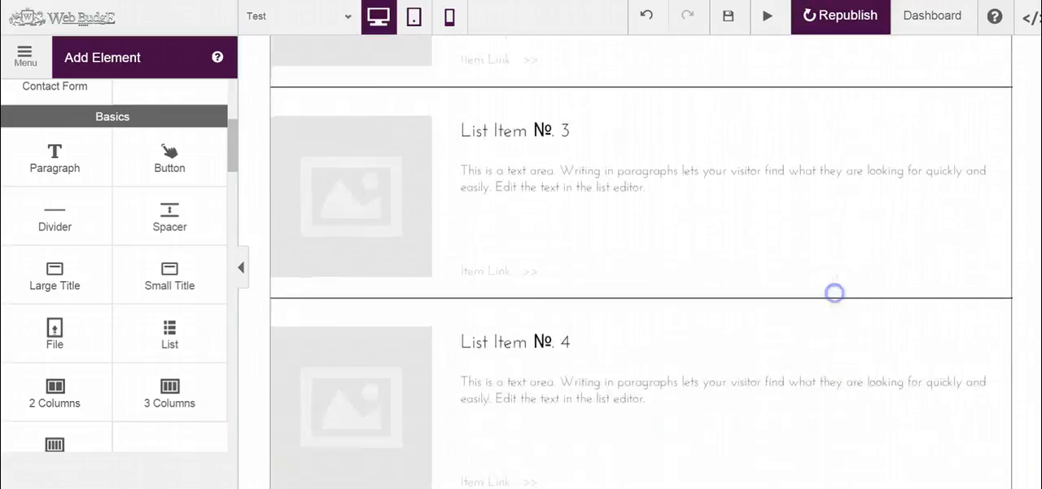
{"action": "scroll", "coordinate": [806, 369], "scroll_direction": "up", "scroll_amount": 1}
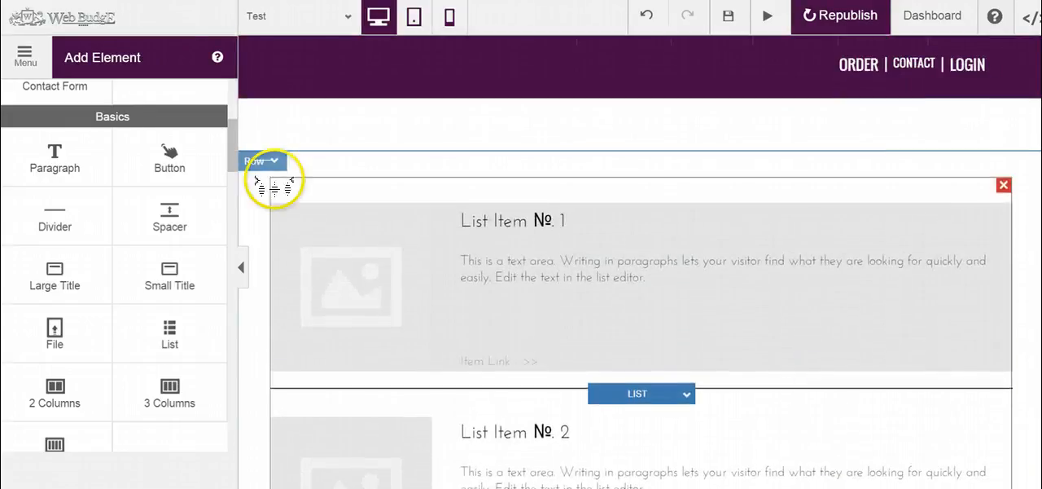
{"action": "left_click", "coordinate": [642, 388]}
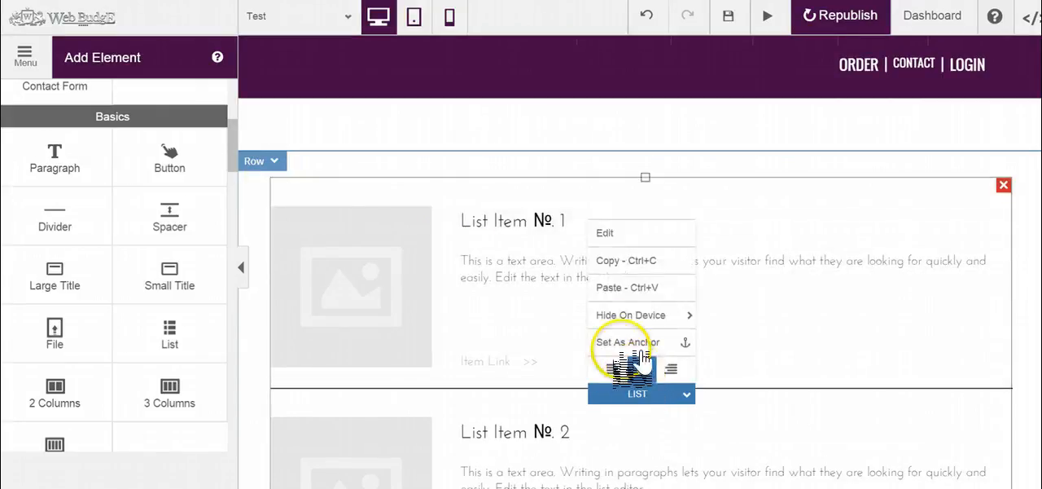
{"action": "left_click", "coordinate": [648, 233]}
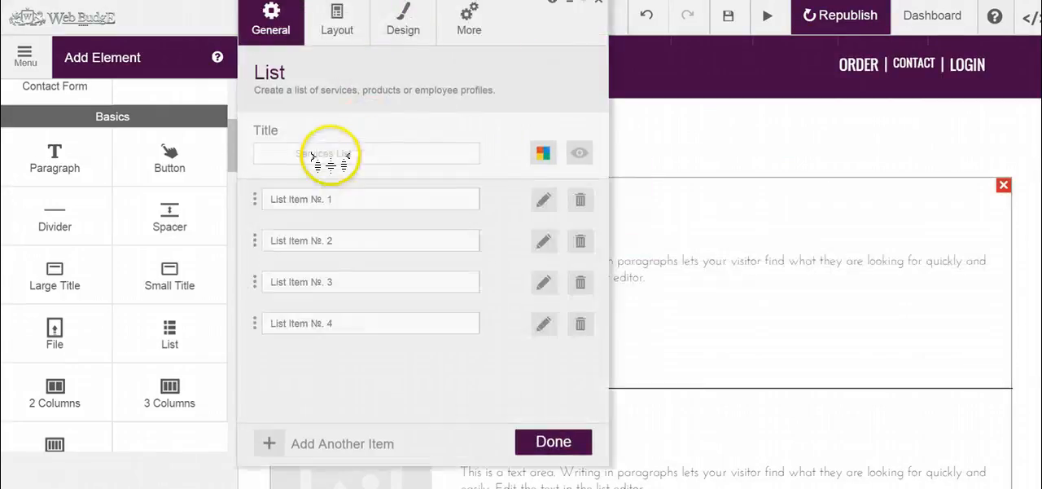
Step: Switch the list to the multi-column image grid layout and view it on the page
{"action": "left_click", "coordinate": [337, 30]}
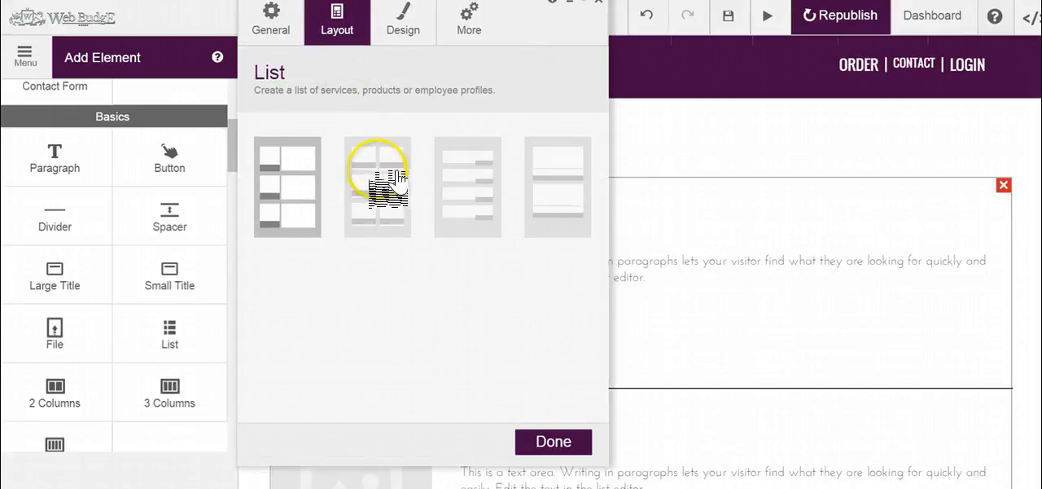
{"action": "left_click", "coordinate": [389, 177]}
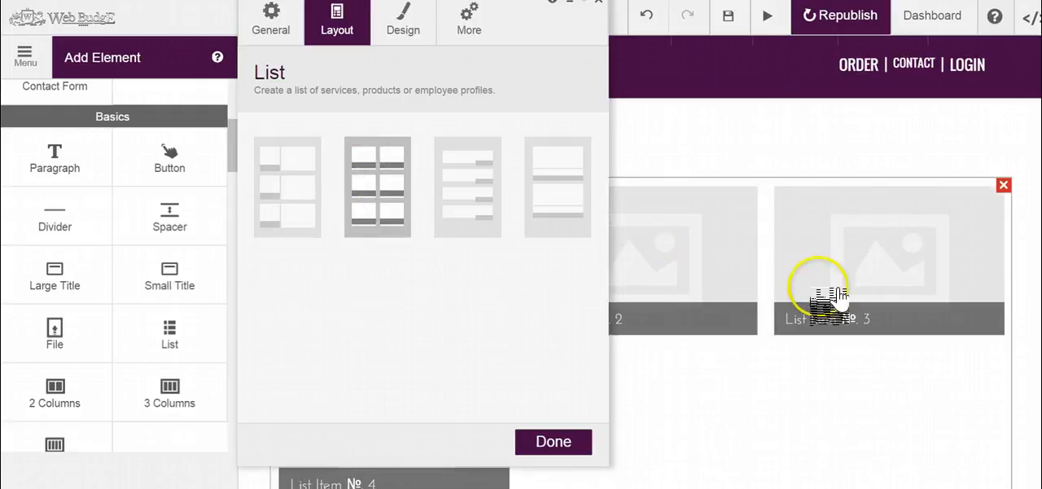
{"action": "left_click", "coordinate": [829, 320]}
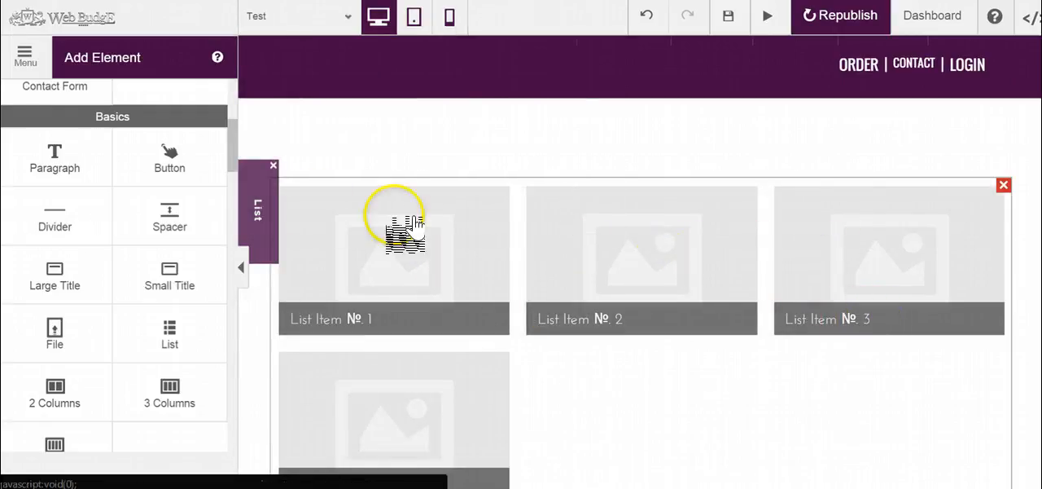
Step: Switch the list to the text-only row layout with item links and view it on the page
{"action": "left_click", "coordinate": [281, 213]}
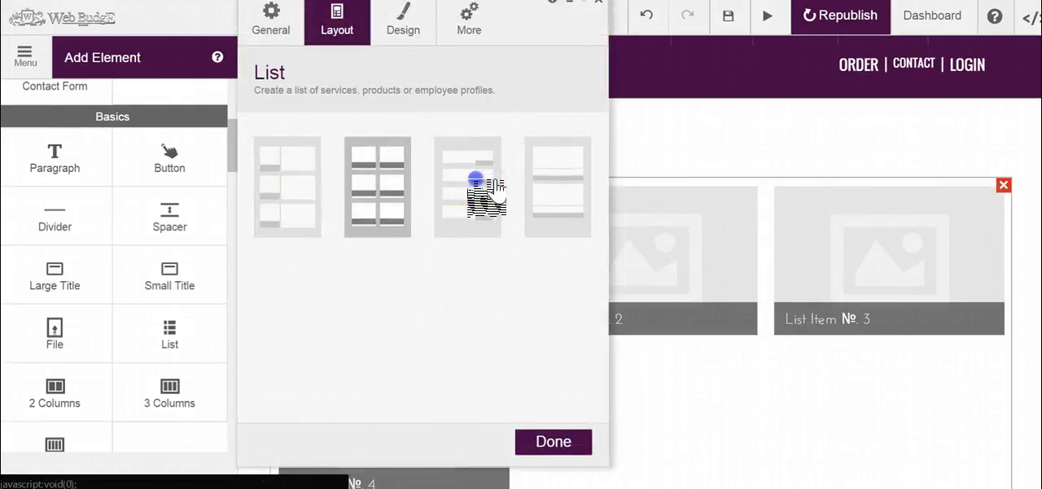
{"action": "left_click", "coordinate": [484, 187]}
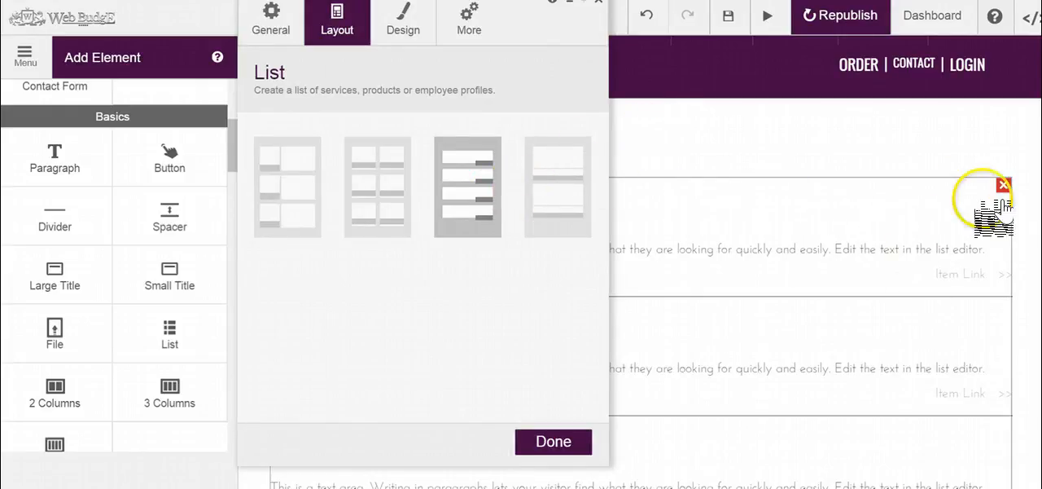
{"action": "left_click", "coordinate": [905, 201]}
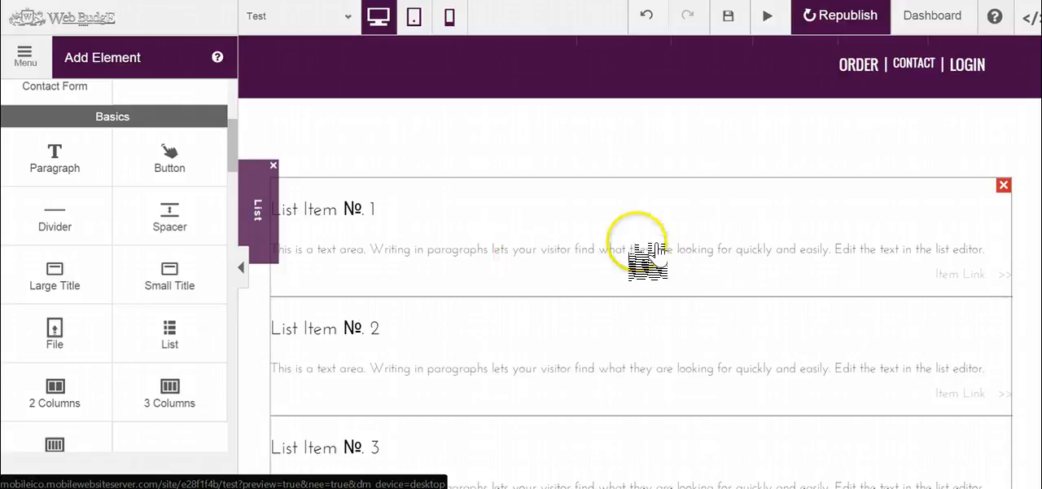
Step: Switch the list to the stacked layout with full-width images above the text and view it on the page
{"action": "left_click", "coordinate": [259, 213]}
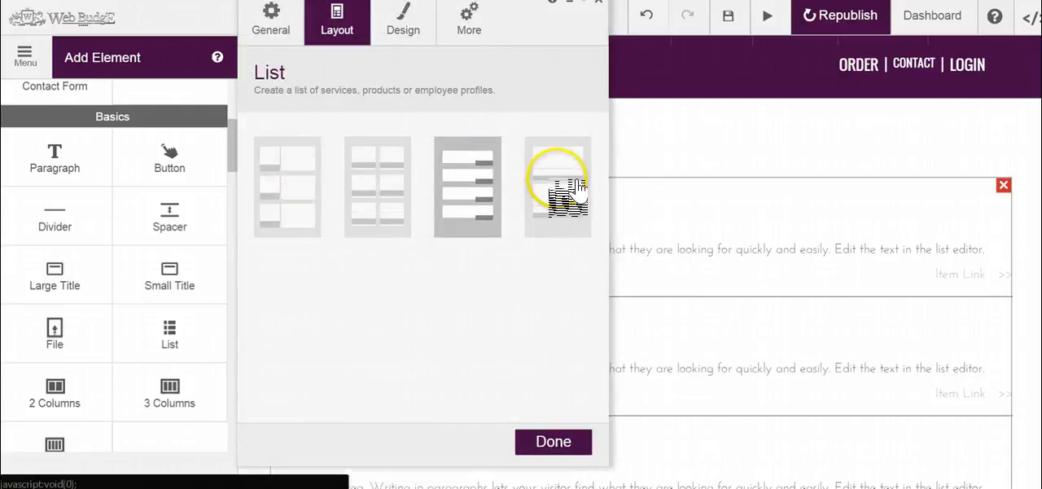
{"action": "left_click", "coordinate": [577, 186]}
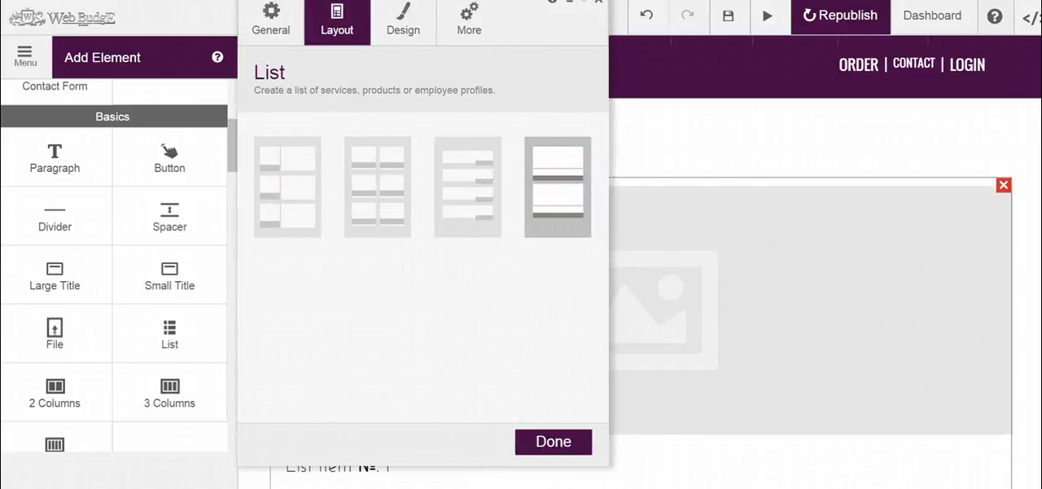
{"action": "scroll", "coordinate": [811, 261], "scroll_direction": "down", "scroll_amount": 4}
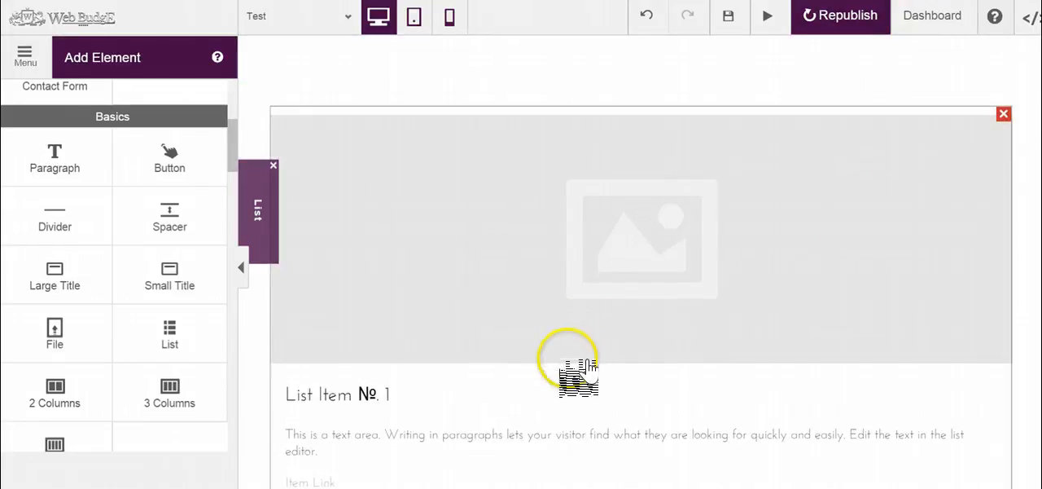
Step: Review the list's color design options, its padding and margin options, and its general settings
{"action": "left_click", "coordinate": [270, 214]}
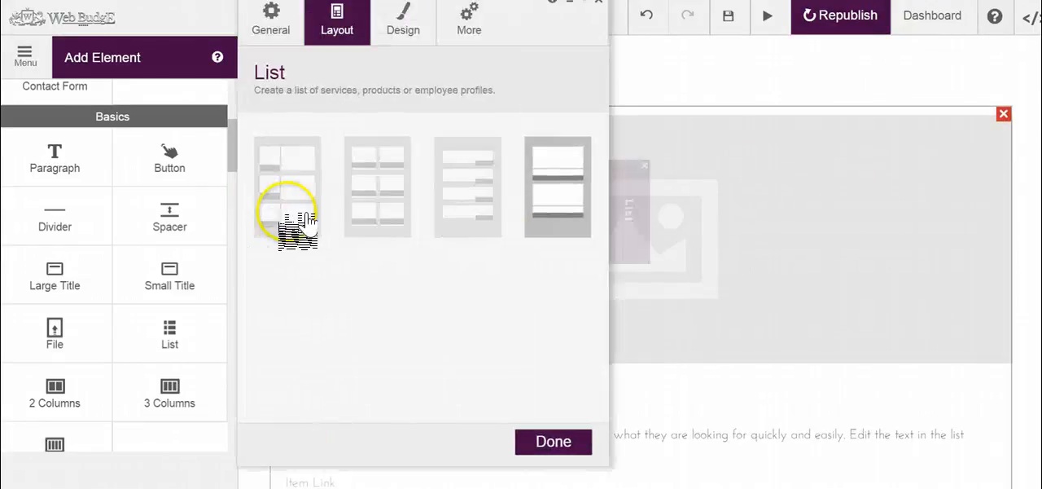
{"action": "left_click", "coordinate": [432, 33]}
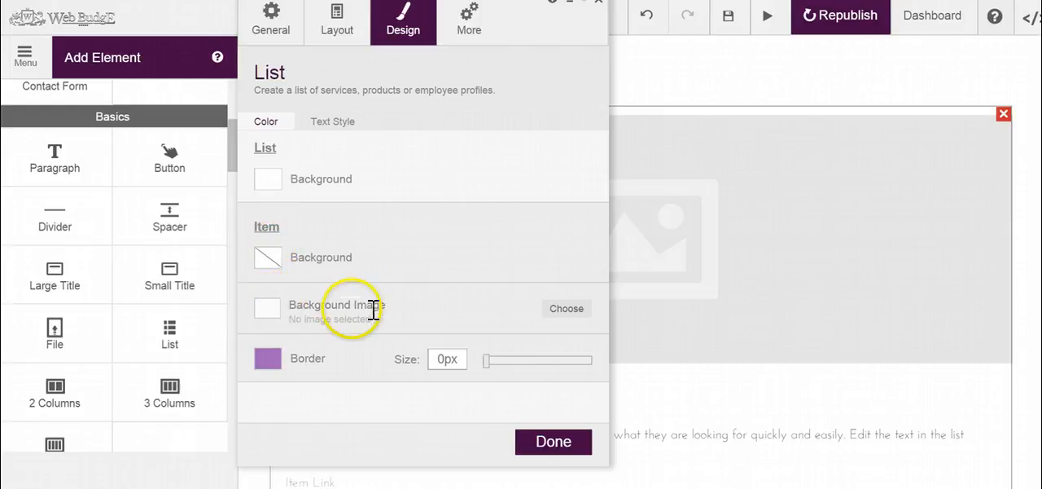
{"action": "left_click", "coordinate": [479, 34]}
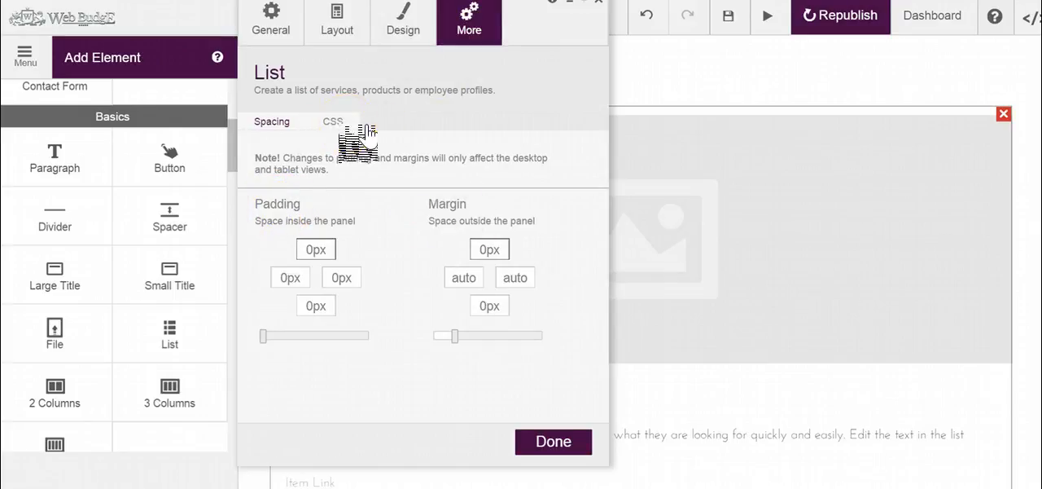
{"action": "left_click", "coordinate": [273, 24]}
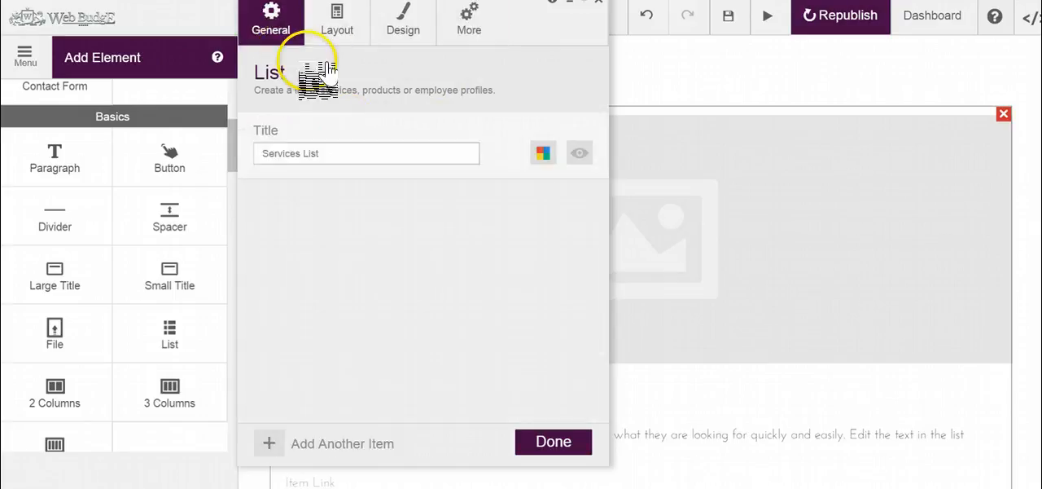
Step: Apply the layout with images beside the text and move the list settings window clear of the item previews
{"action": "left_click", "coordinate": [358, 36]}
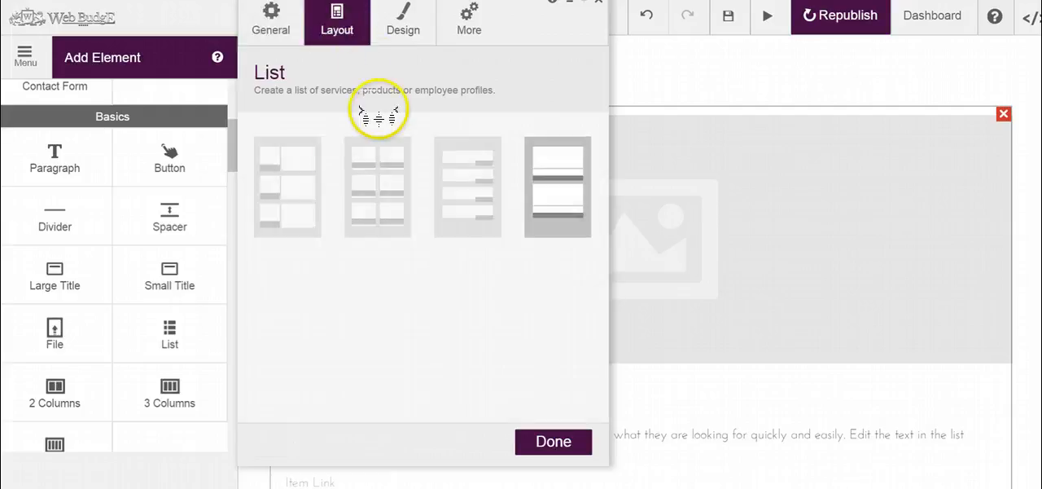
{"action": "left_click", "coordinate": [308, 175]}
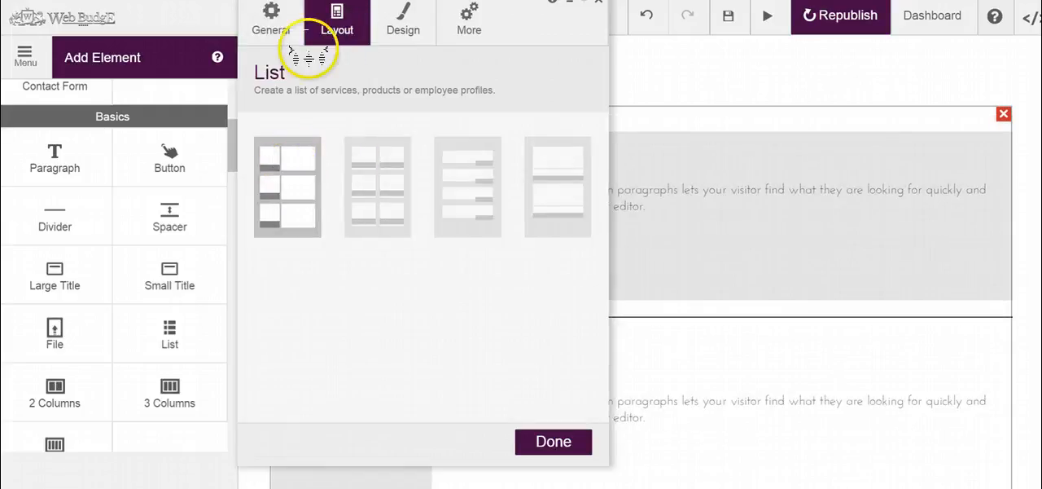
{"action": "left_click", "coordinate": [273, 32]}
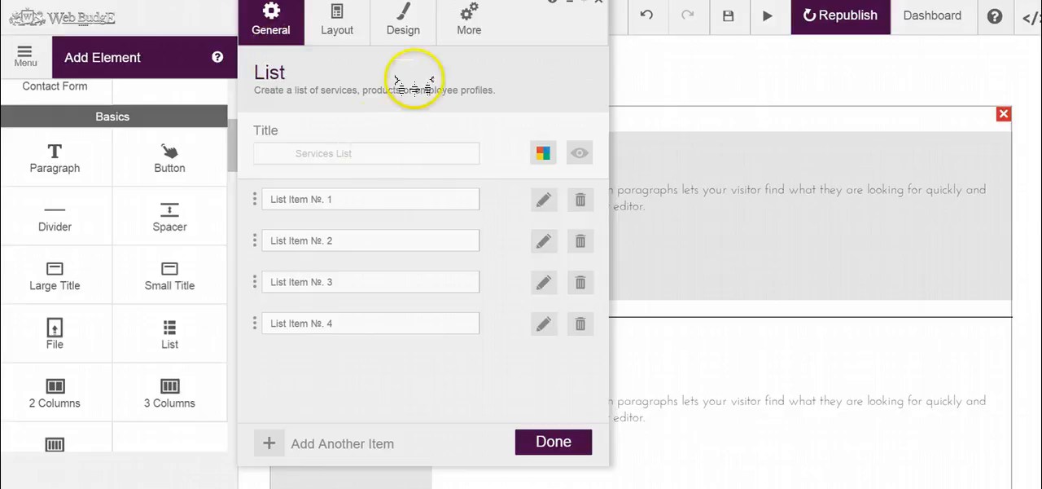
{"action": "left_click_drag", "start_coordinate": [558, 30], "coordinate": [869, 59]}
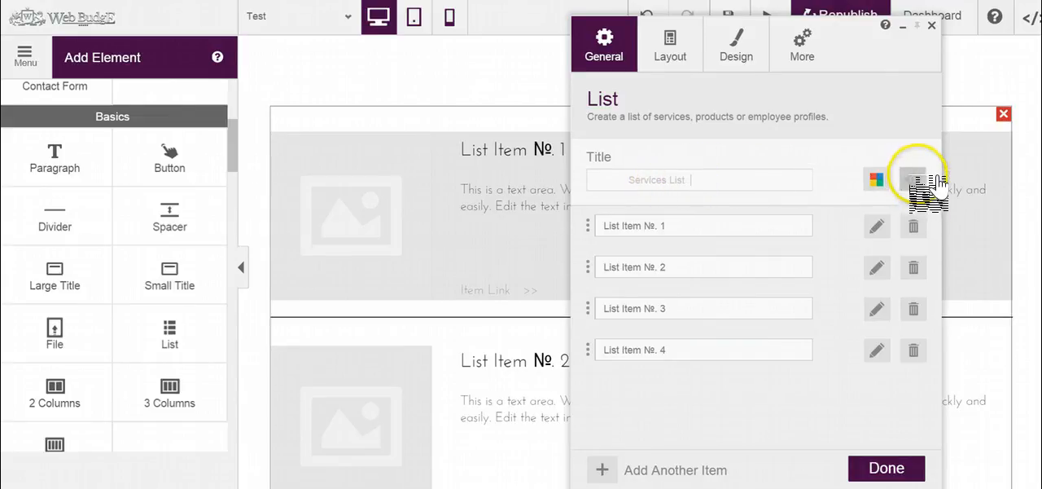
Step: Toggle the list title's visibility, leave the title shown, and clear its text
{"action": "left_click", "coordinate": [914, 179]}
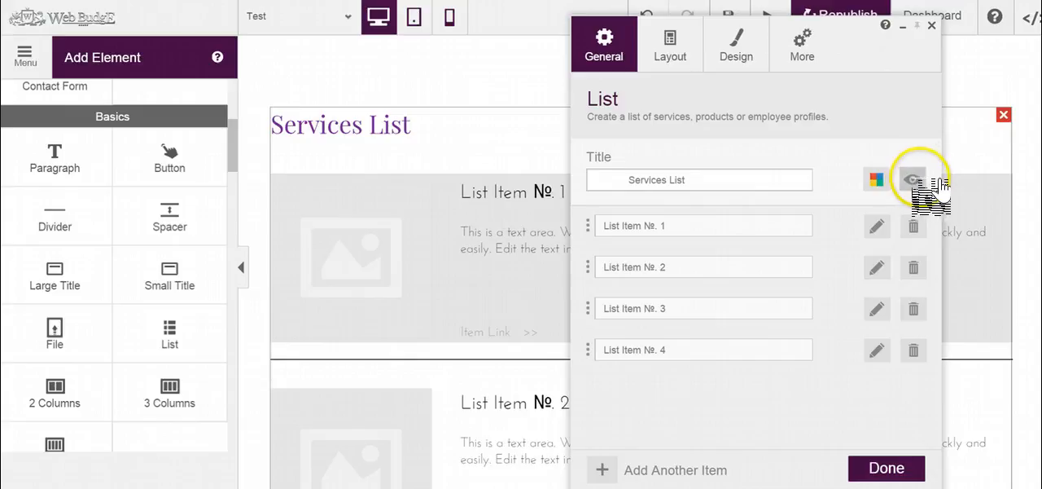
{"action": "left_click", "coordinate": [928, 183]}
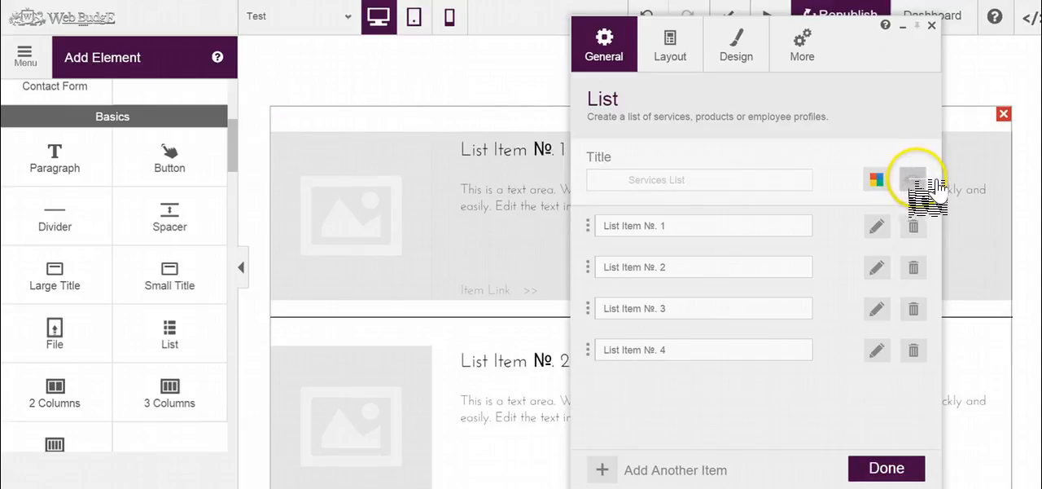
{"action": "left_click", "coordinate": [918, 183]}
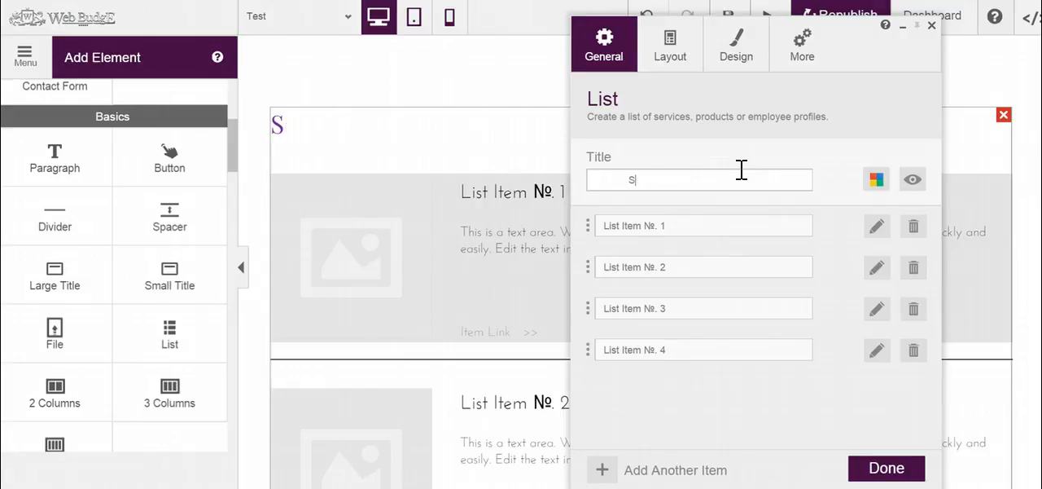
{"action": "key", "text": "BackSpace"}
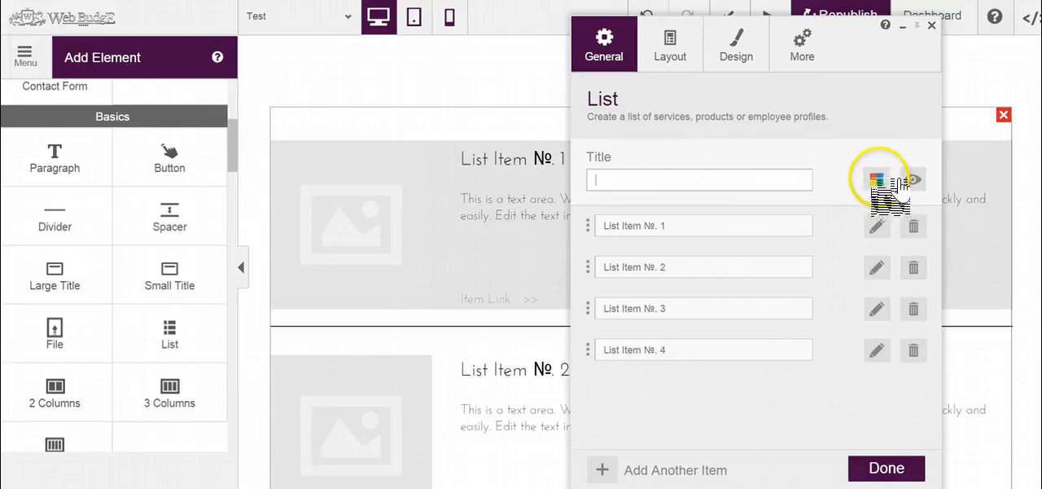
Step: Title the list "My List" and save the first list item's details with its name kept
{"action": "type", "text": "My List"}
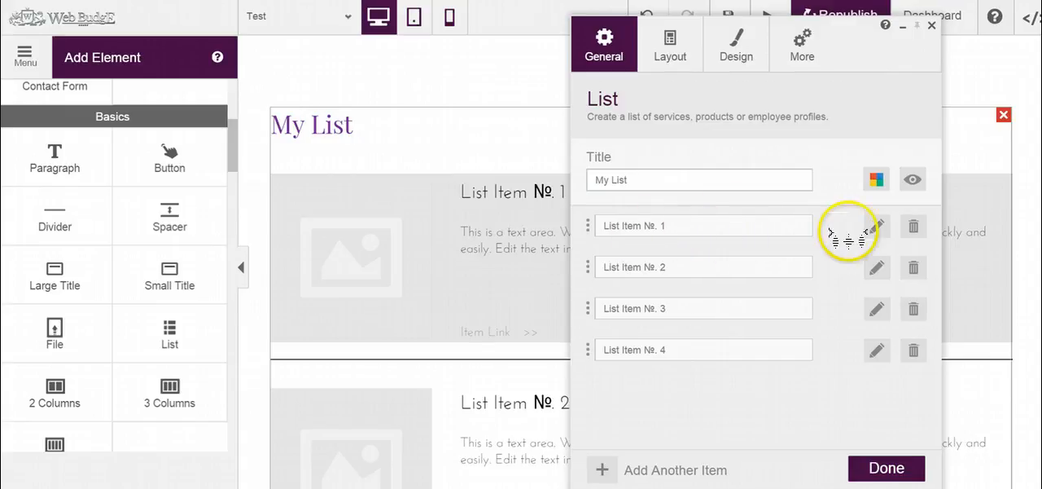
{"action": "left_click", "coordinate": [712, 237]}
{"action": "key", "text": "BackSpace"}
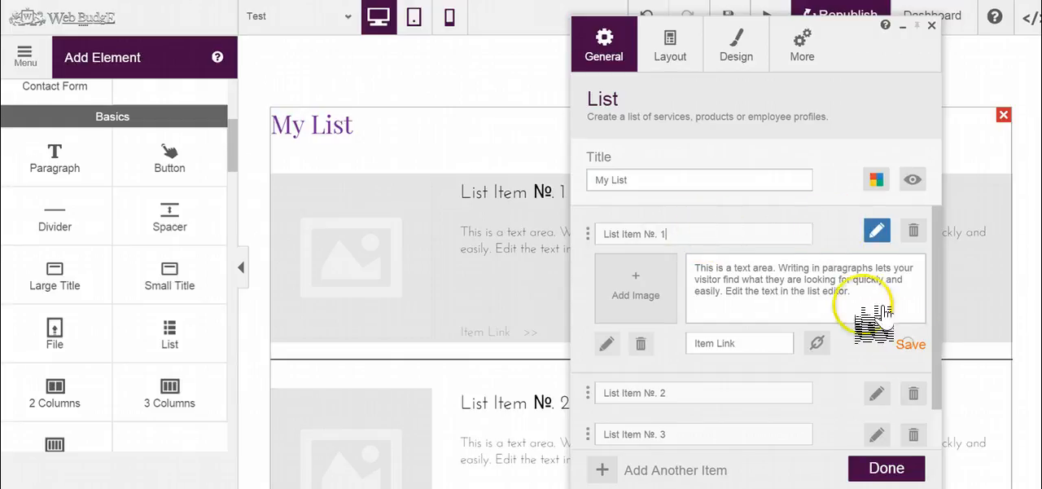
{"action": "left_click", "coordinate": [908, 343]}
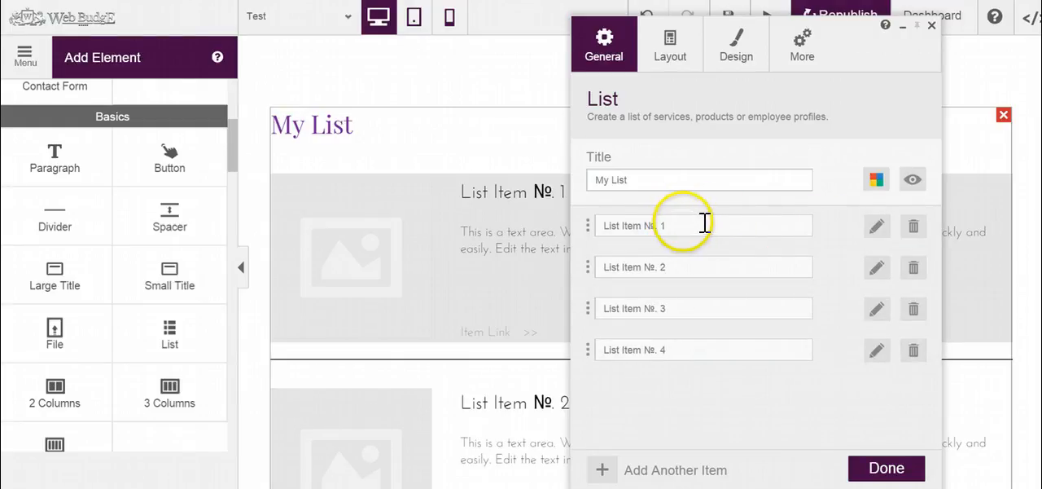
Step: Open the first list item's details, check the image upload sources, and set its image to the uploaded Pizza.jpg
{"action": "left_click", "coordinate": [705, 225]}
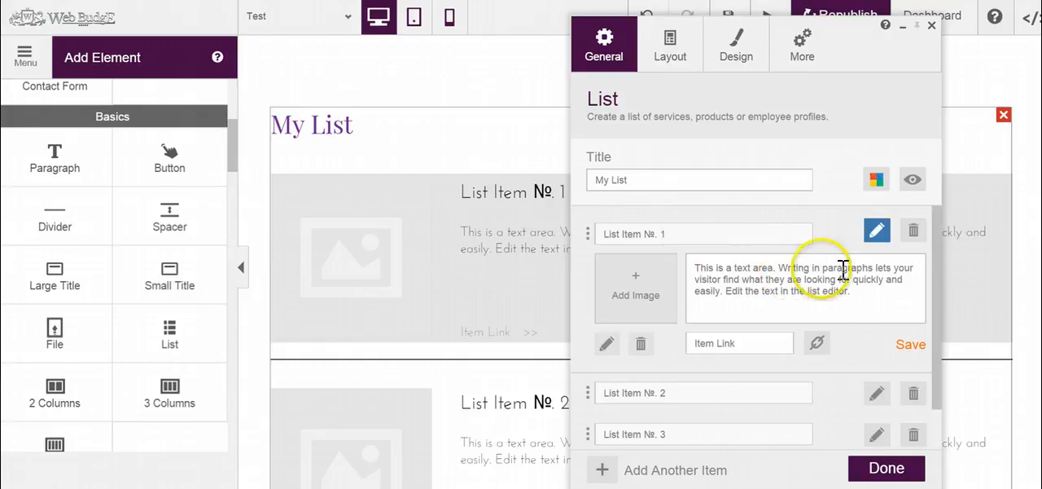
{"action": "left_click", "coordinate": [881, 231]}
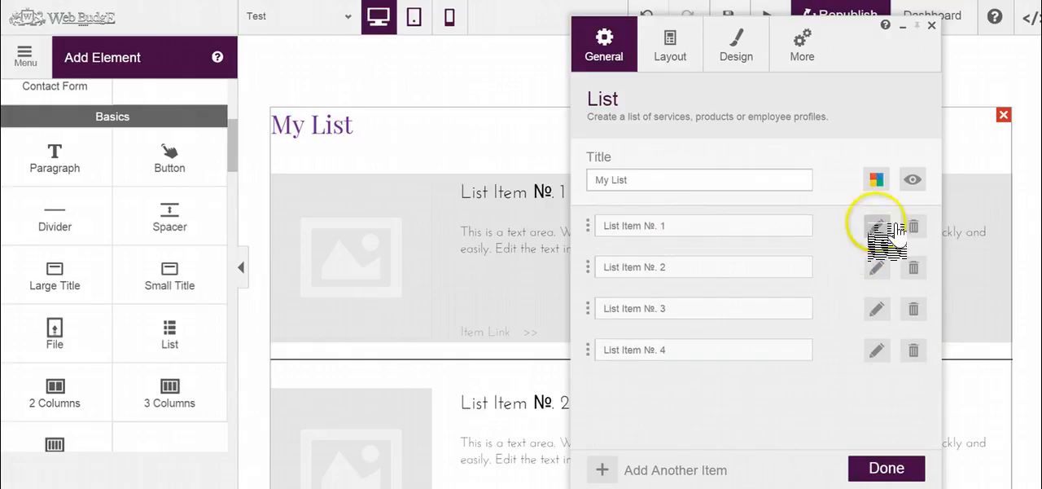
{"action": "left_click", "coordinate": [879, 228]}
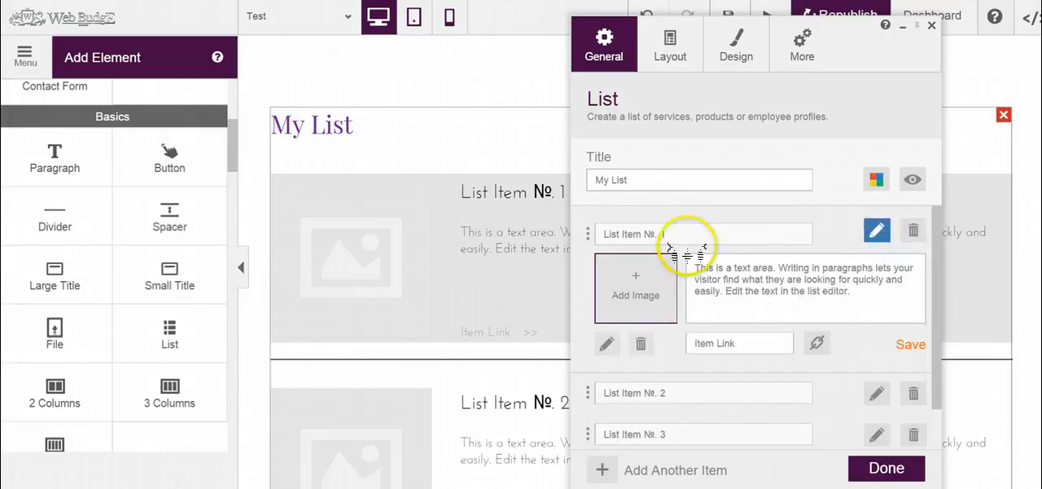
{"action": "mouse_move", "coordinate": [937, 225]}
{"action": "left_mouse_down"}
{"action": "mouse_move", "coordinate": [940, 249]}
{"action": "mouse_move", "coordinate": [935, 231]}
{"action": "left_mouse_up"}
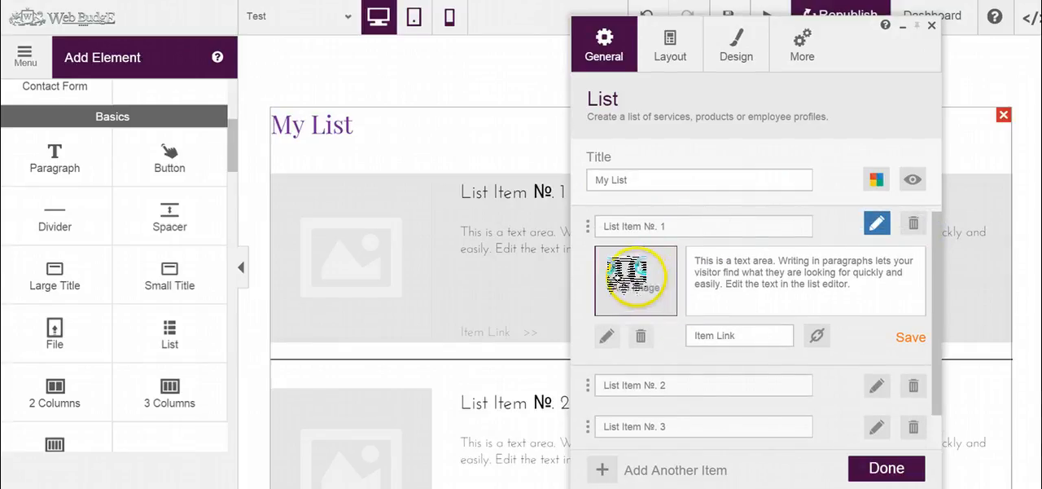
{"action": "left_click", "coordinate": [635, 285]}
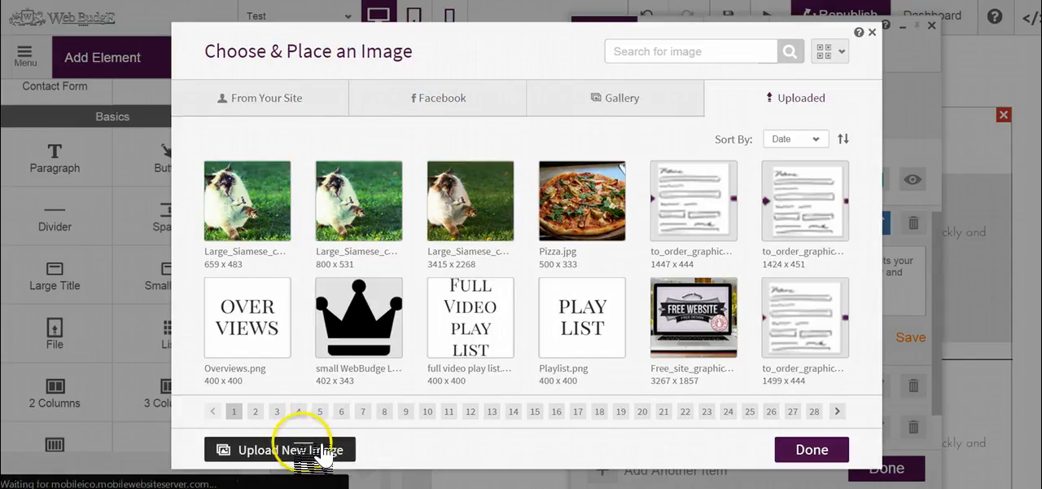
{"action": "left_click", "coordinate": [316, 450]}
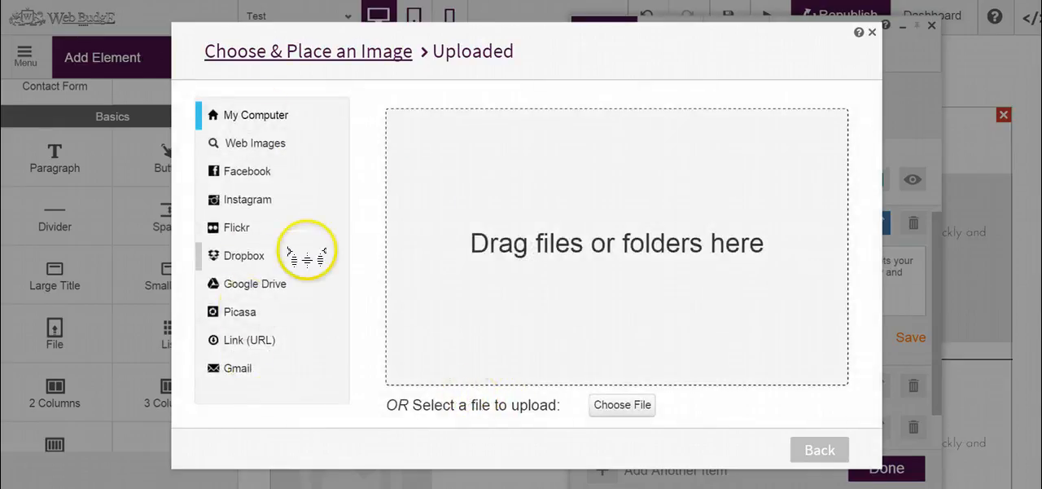
{"action": "left_click", "coordinate": [837, 452]}
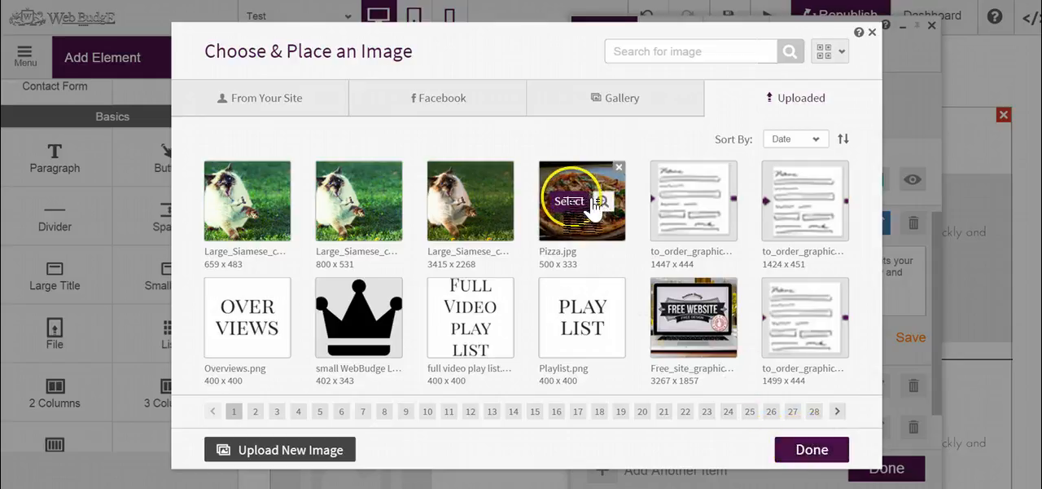
{"action": "left_click", "coordinate": [562, 200]}
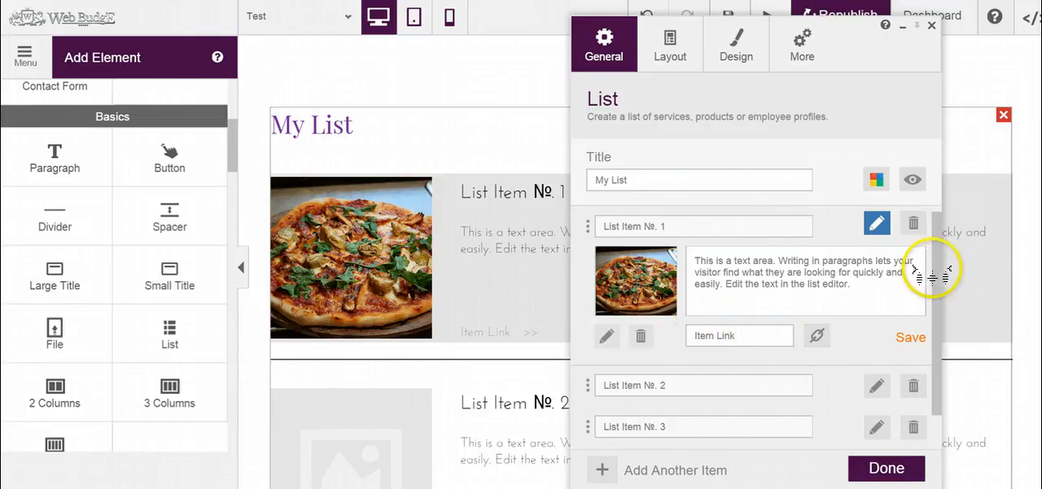
Step: Try a 333 by 333 px crop area on the first item's image and return to the list's general settings
{"action": "left_click_drag", "start_coordinate": [932, 270], "coordinate": [934, 312]}
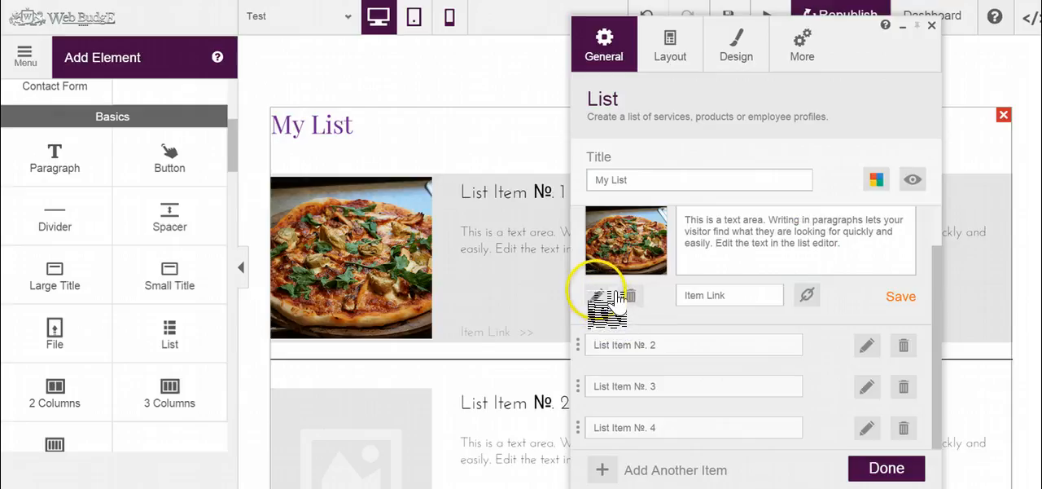
{"action": "left_click", "coordinate": [623, 295]}
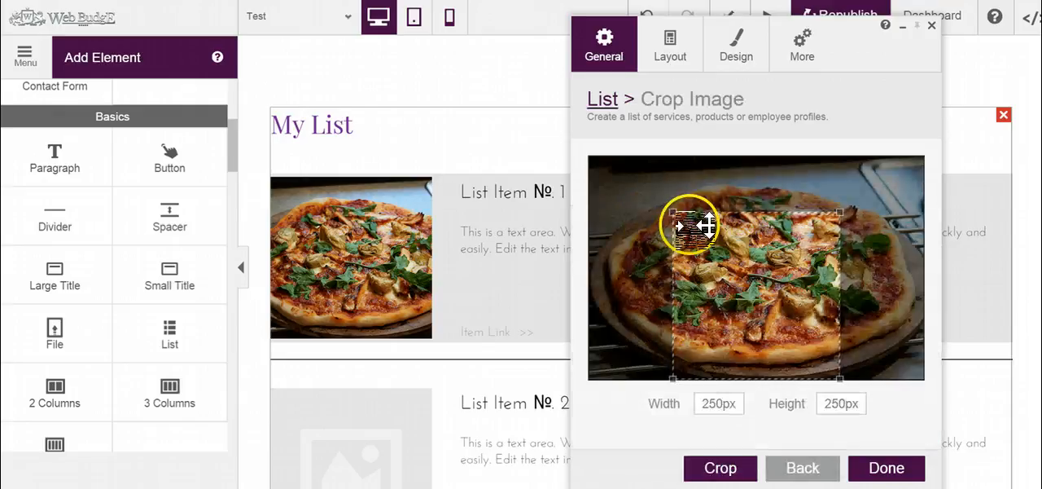
{"action": "left_click_drag", "start_coordinate": [688, 212], "coordinate": [603, 140]}
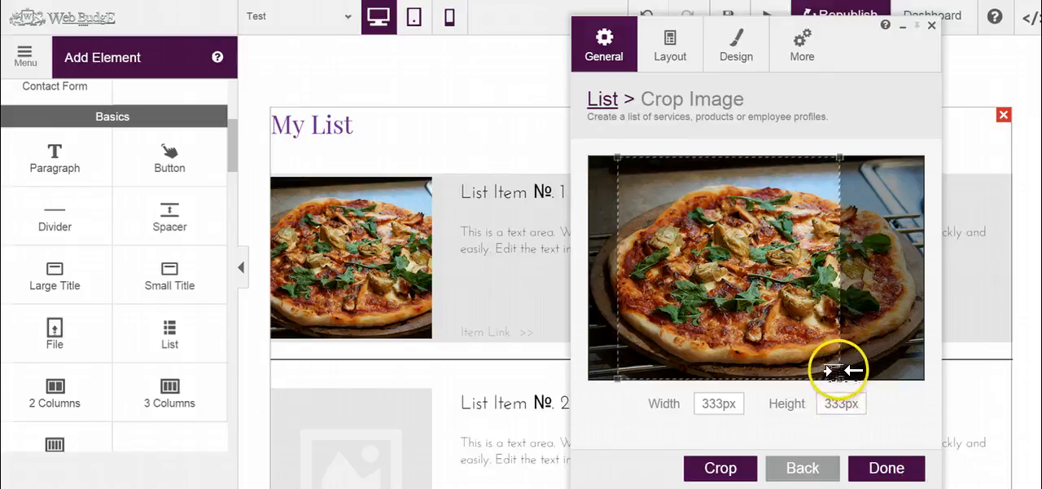
{"action": "left_click_drag", "start_coordinate": [840, 379], "coordinate": [885, 354]}
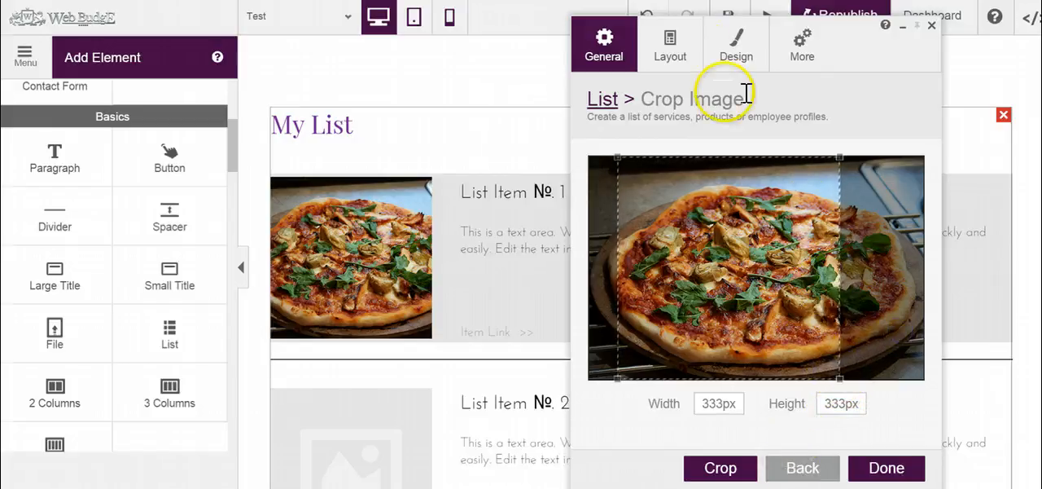
{"action": "left_click", "coordinate": [699, 67]}
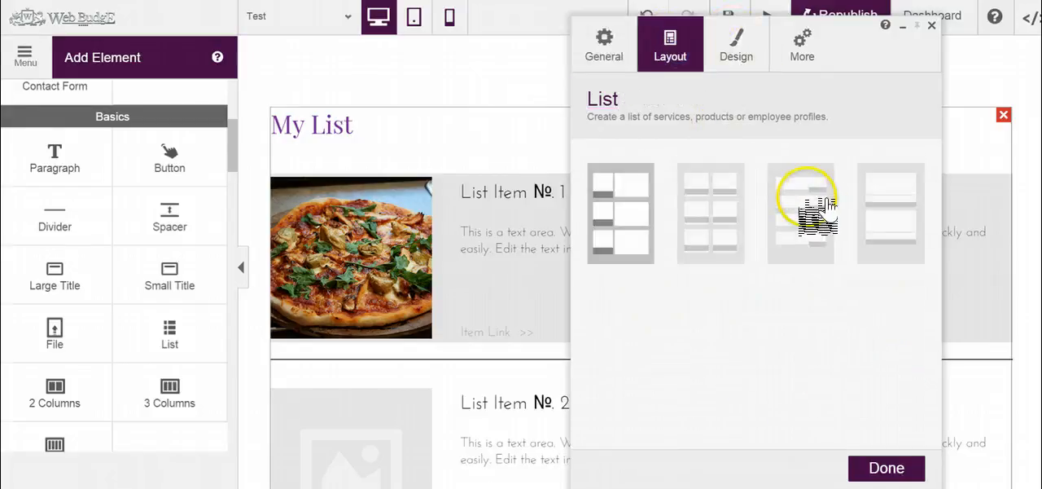
{"action": "left_click", "coordinate": [622, 45]}
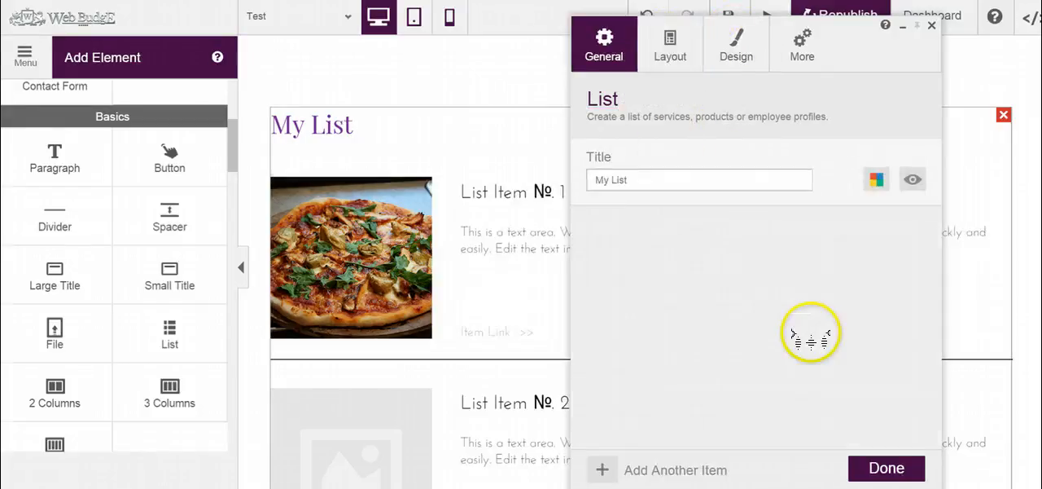
Step: Close the list settings, reopen them from the page, and open the second item's details with the window moved aside
{"action": "left_click", "coordinate": [900, 467]}
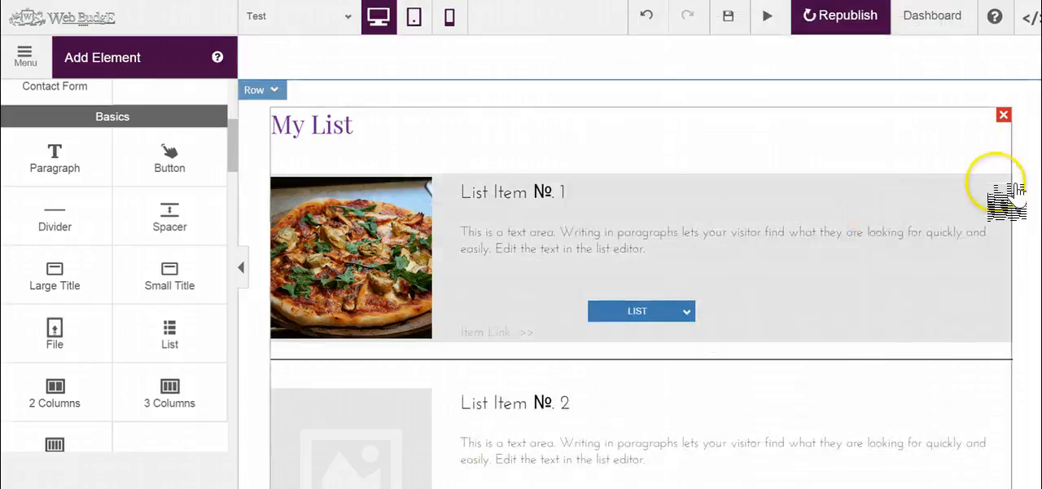
{"action": "scroll", "coordinate": [1018, 204], "scroll_direction": "down", "scroll_amount": 3}
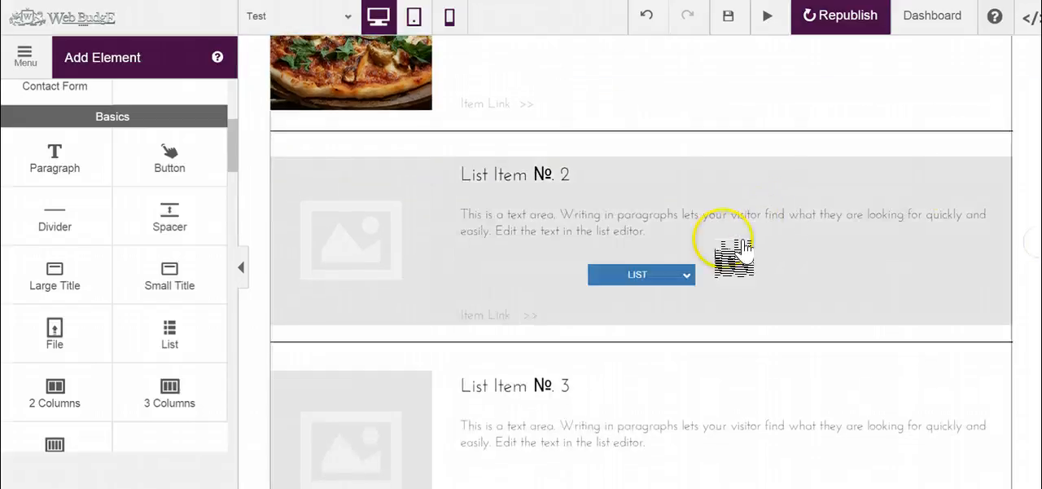
{"action": "left_click", "coordinate": [663, 275]}
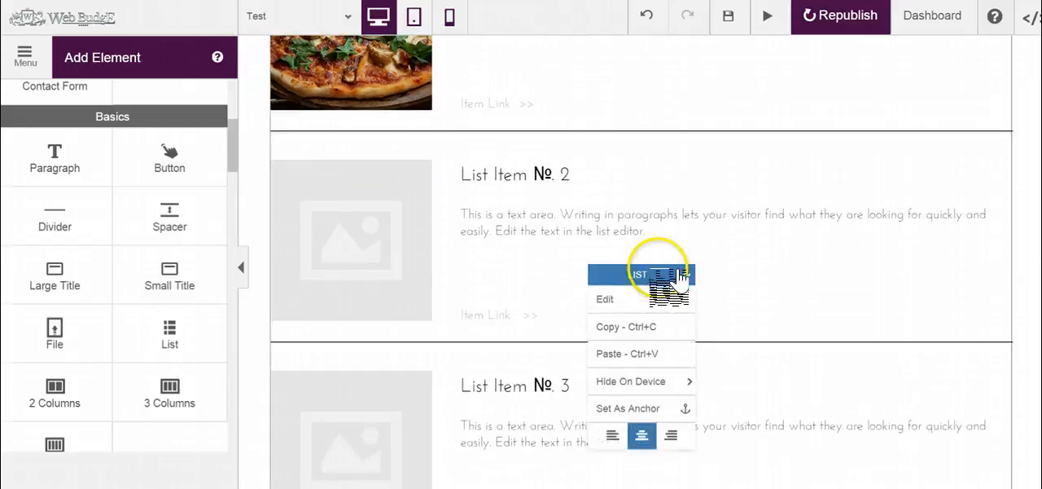
{"action": "left_click", "coordinate": [657, 298]}
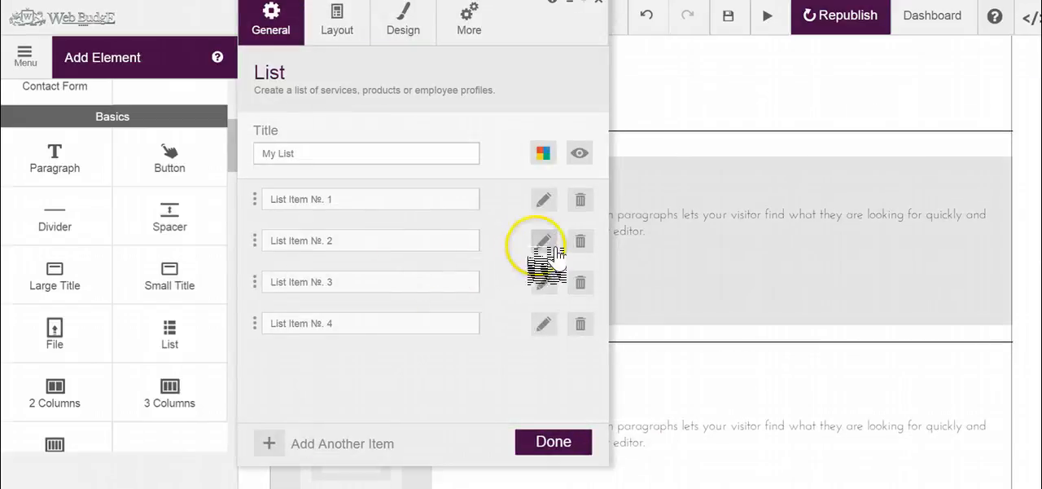
{"action": "left_click", "coordinate": [544, 241]}
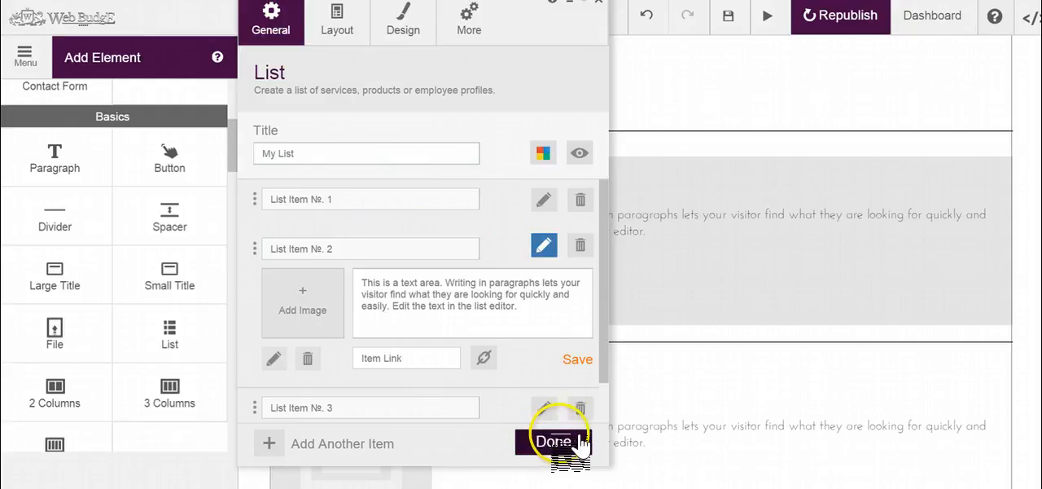
{"action": "left_click_drag", "start_coordinate": [534, 26], "coordinate": [787, 65]}
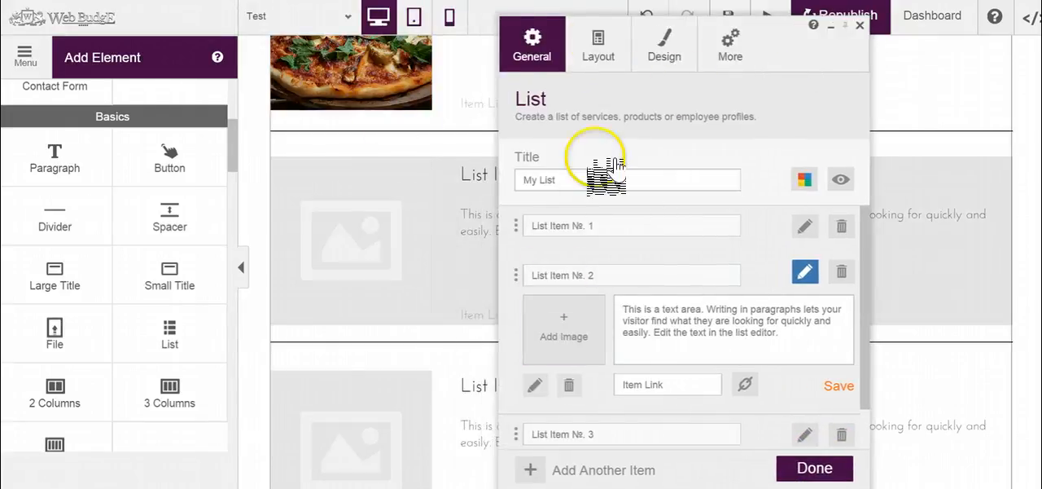
Step: Try the grid layout on the list and apply the stacked layout with full-width images above the text
{"action": "left_click", "coordinate": [607, 55]}
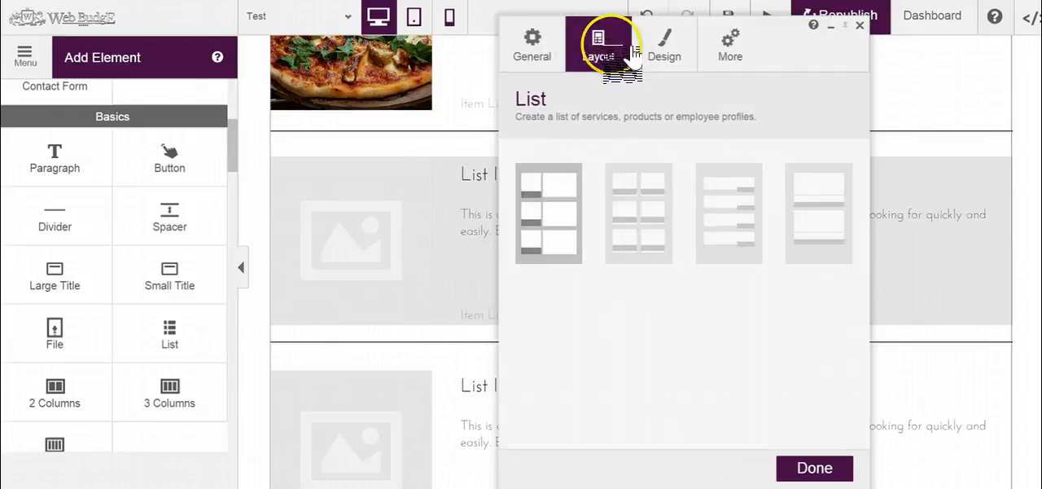
{"action": "left_click", "coordinate": [647, 210]}
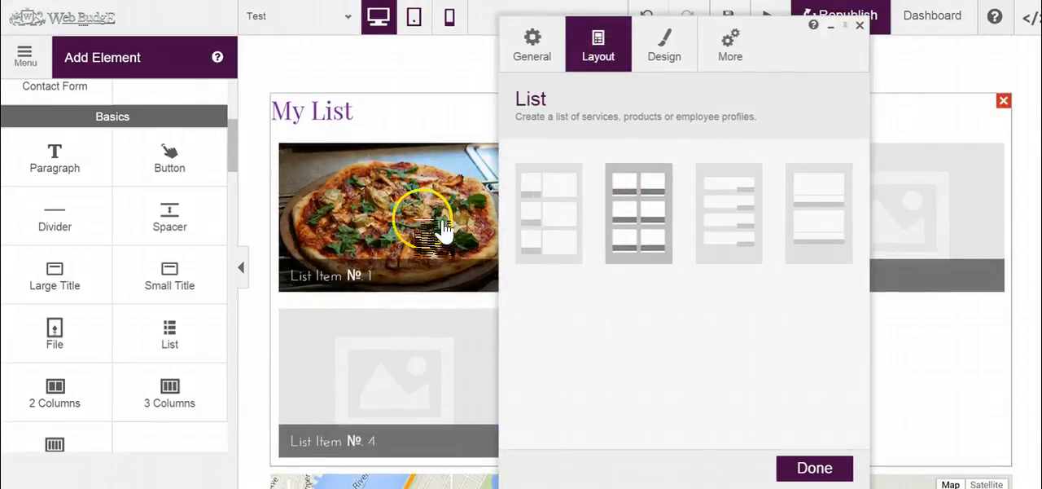
{"action": "left_click", "coordinate": [839, 208]}
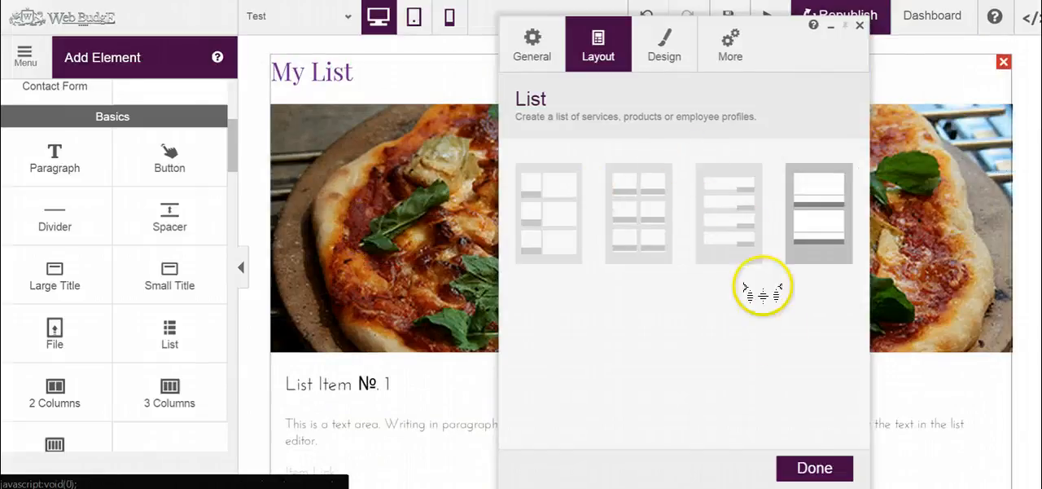
{"action": "left_click", "coordinate": [832, 469]}
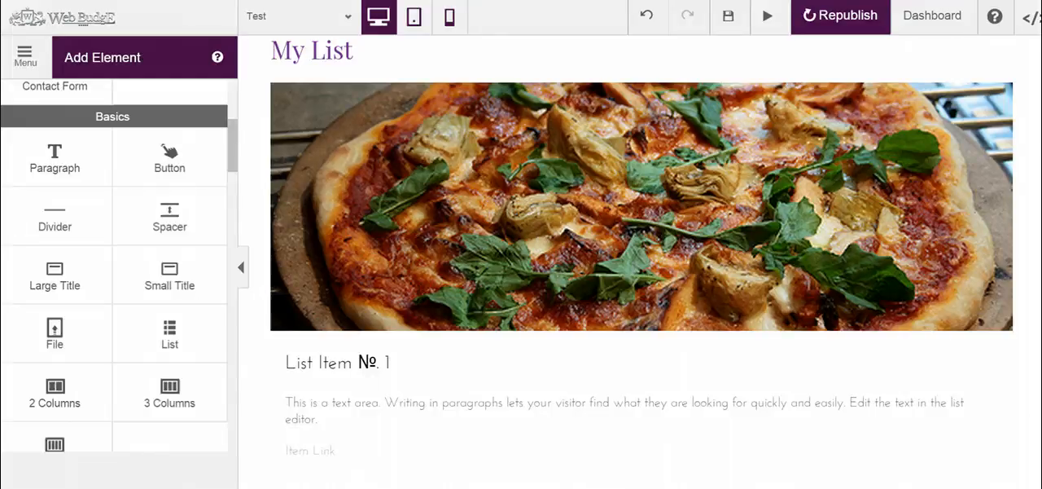
Step: Reopen the list settings and switch the list to the grid layout with item names overlaid on the images
{"action": "left_click", "coordinate": [588, 281]}
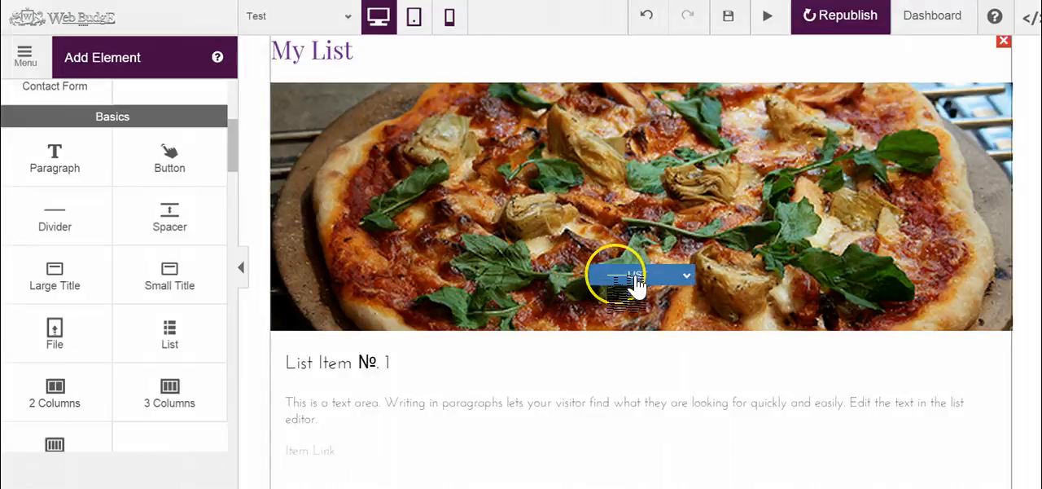
{"action": "left_click", "coordinate": [613, 277]}
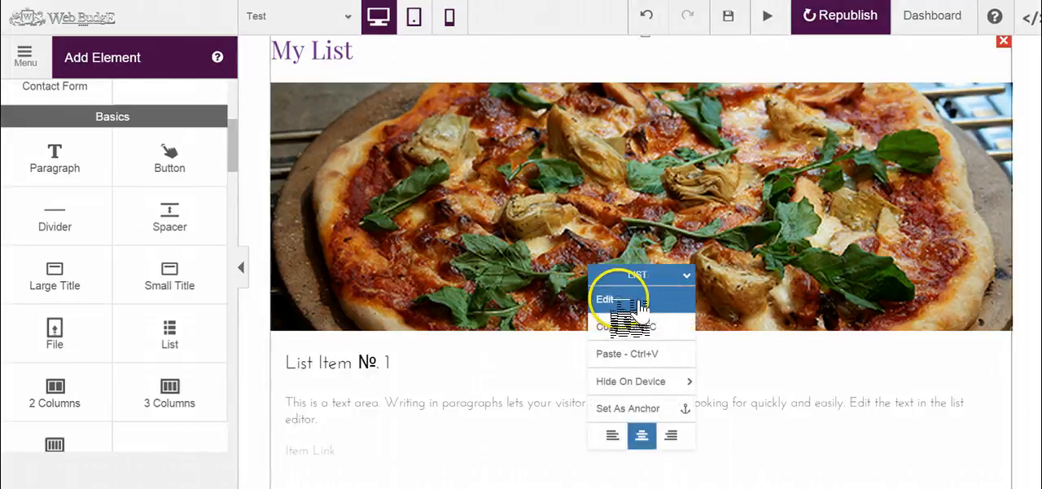
{"action": "left_click", "coordinate": [608, 299]}
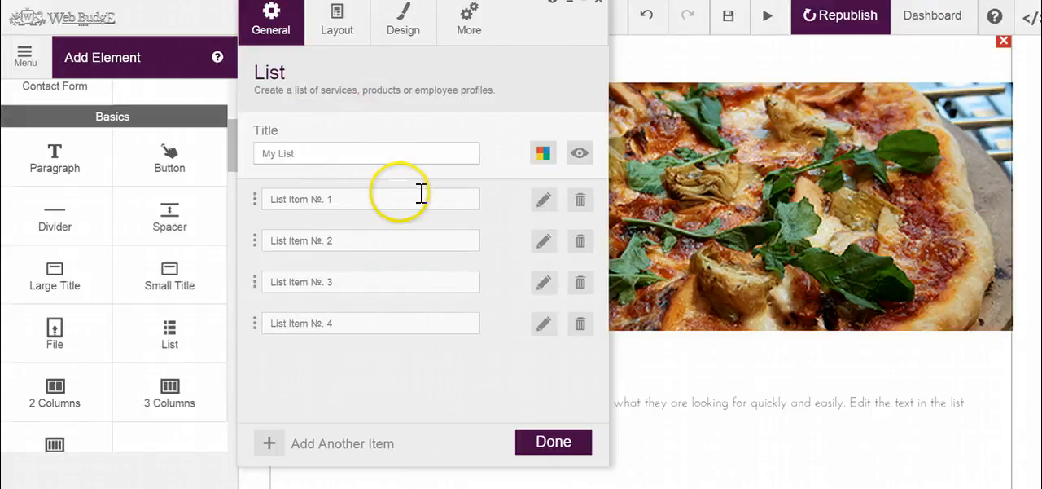
{"action": "left_click", "coordinate": [347, 26]}
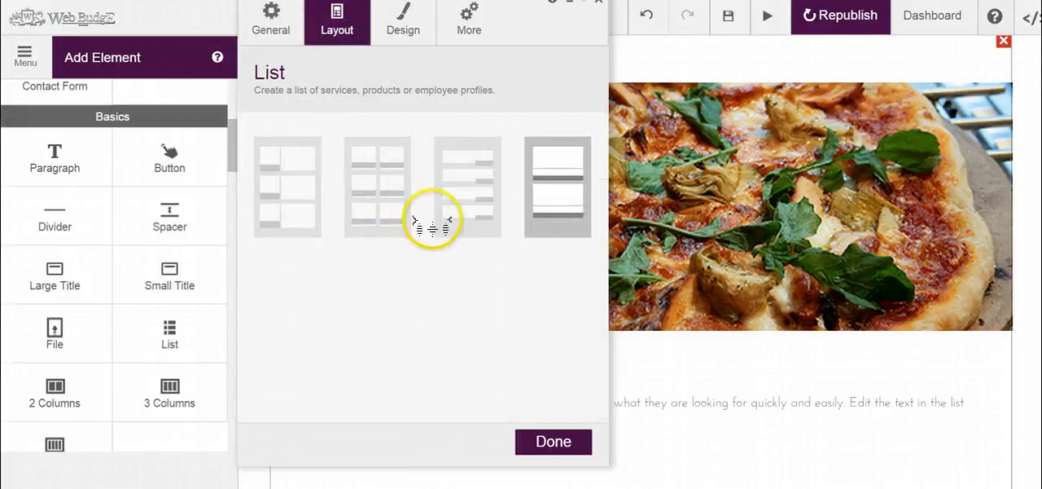
{"action": "left_click", "coordinate": [366, 198]}
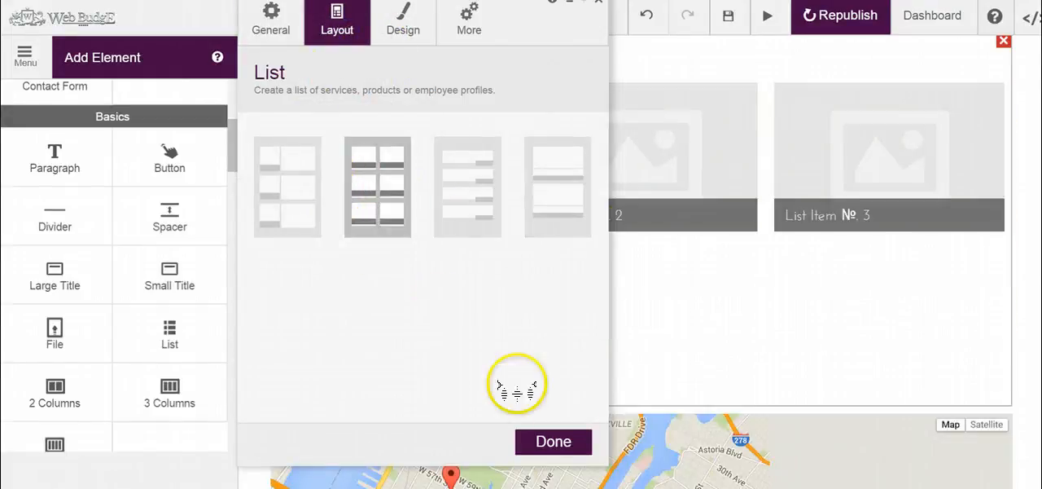
{"action": "left_click", "coordinate": [574, 441]}
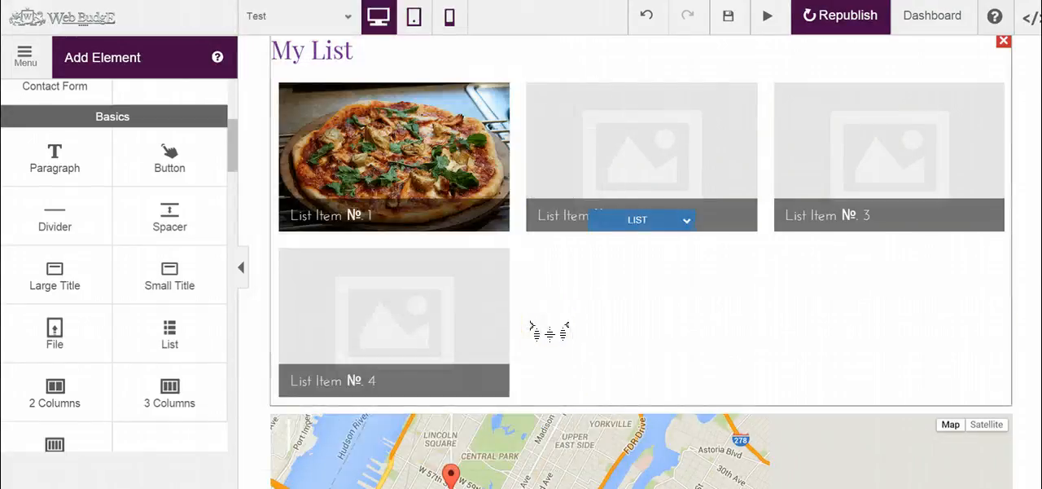